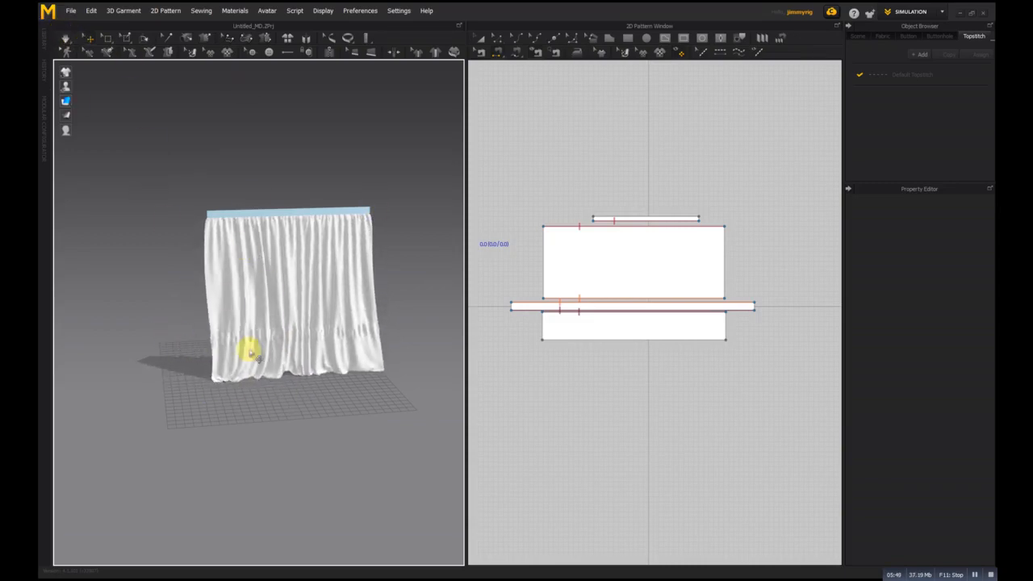
# Open the particle distance of the curtain's main panel, then that of its bottom panel, for editing
pyautogui.moveTo(159, 332); pyautogui.dragTo(179, 323, button='right')
pyautogui.scroll(5, 231, 440)
pyautogui.moveTo(231, 441); pyautogui.dragTo(350, 217, button='right')
pyautogui.click(330, 233)
pyautogui.click(953, 350)
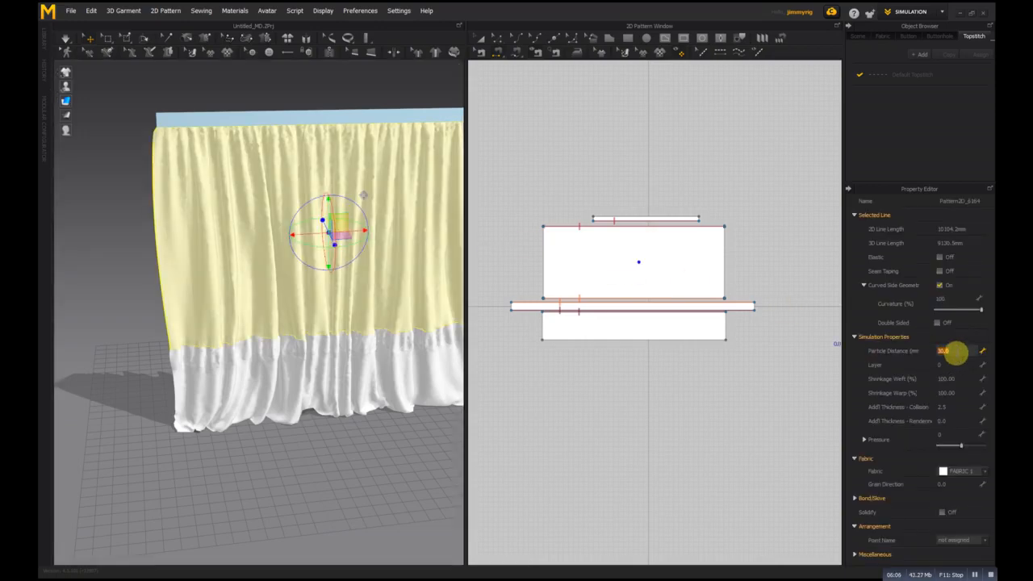
pyautogui.click(358, 368)
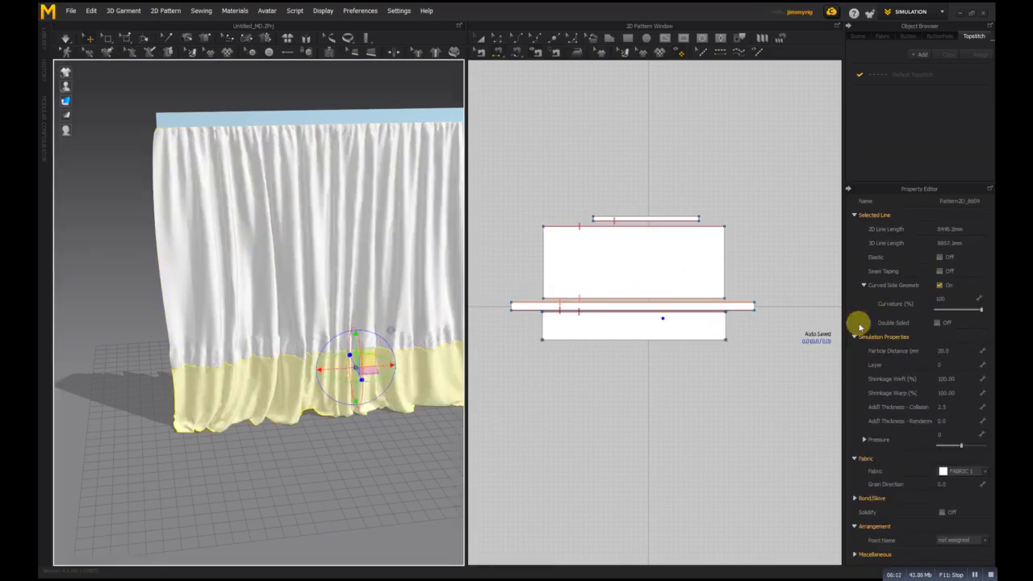
pyautogui.click(945, 351)
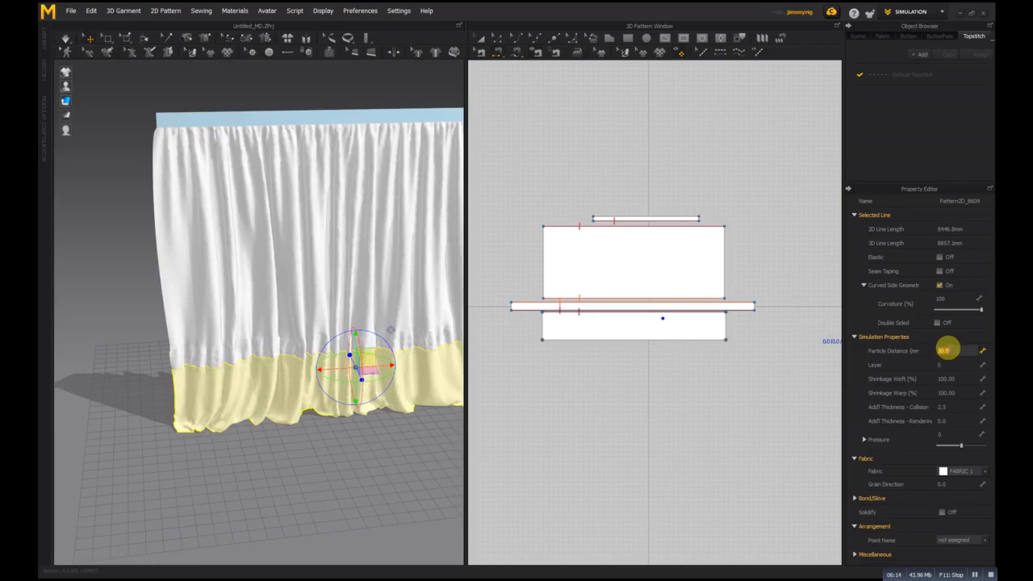
# Set the particle distance of the narrow gathered band between the main and bottom panels to 20 mm
pyautogui.click(261, 339)
pyautogui.click(946, 350)
pyautogui.write('20')
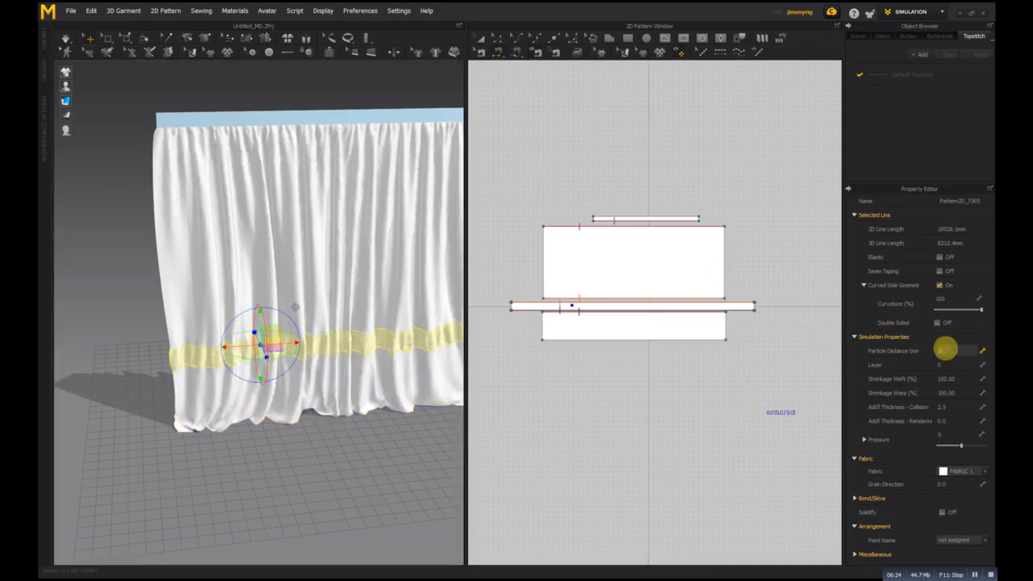
pyautogui.press('Return')
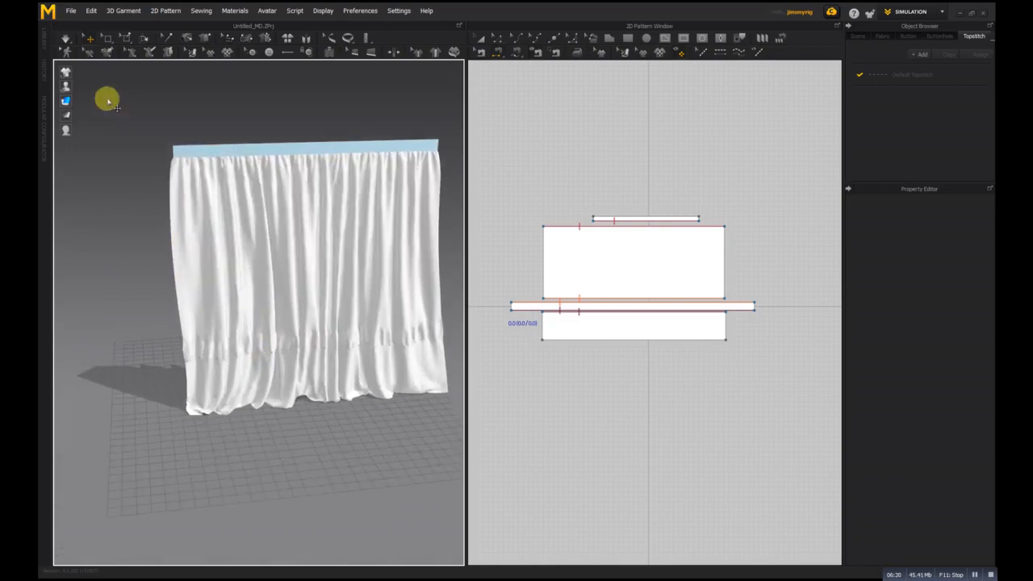
pyautogui.click(263, 397)
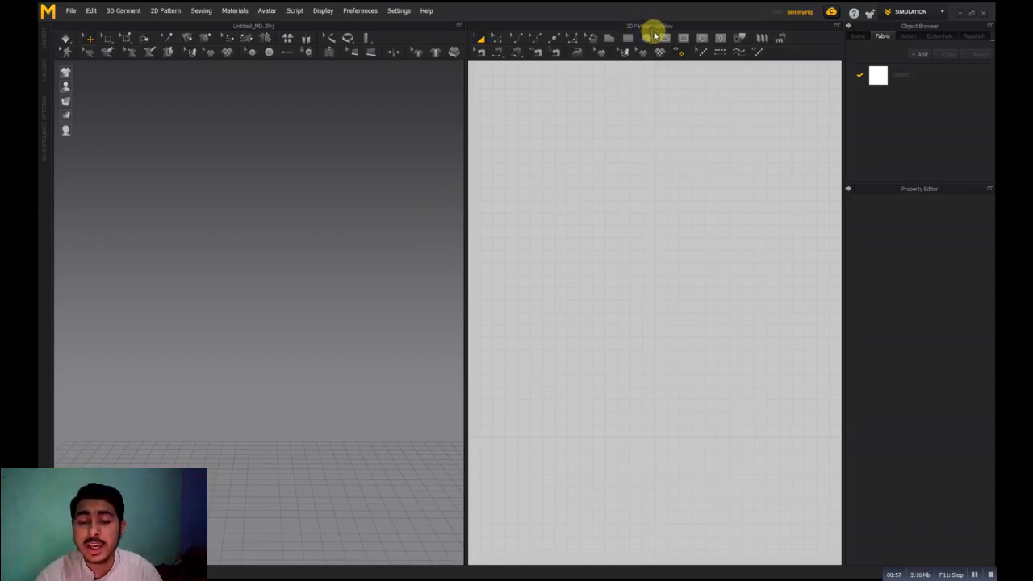
pyautogui.scroll(2, 535, 161)
pyautogui.scroll(-4, 535, 162)
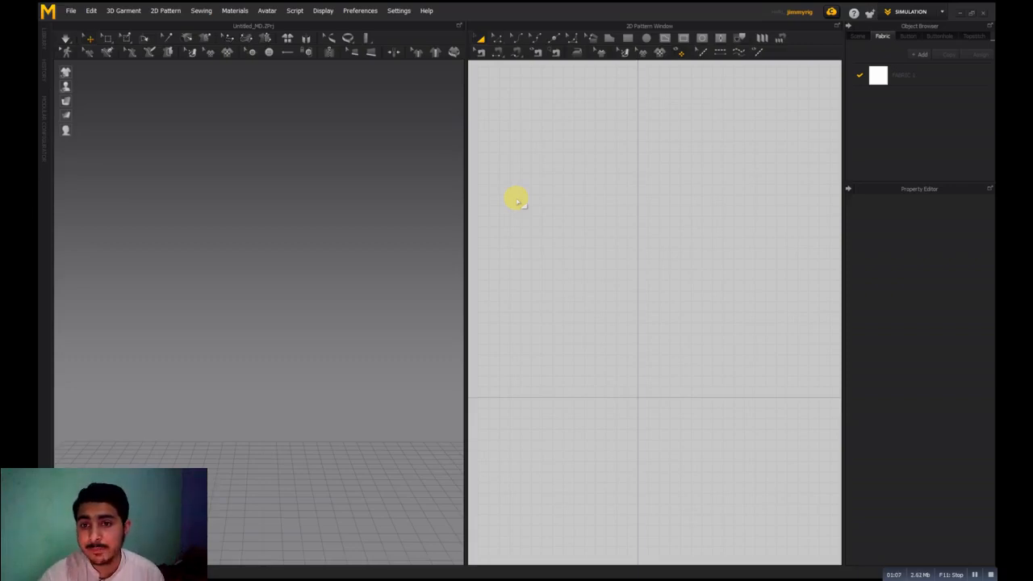
pyautogui.scroll(1, 543, 201)
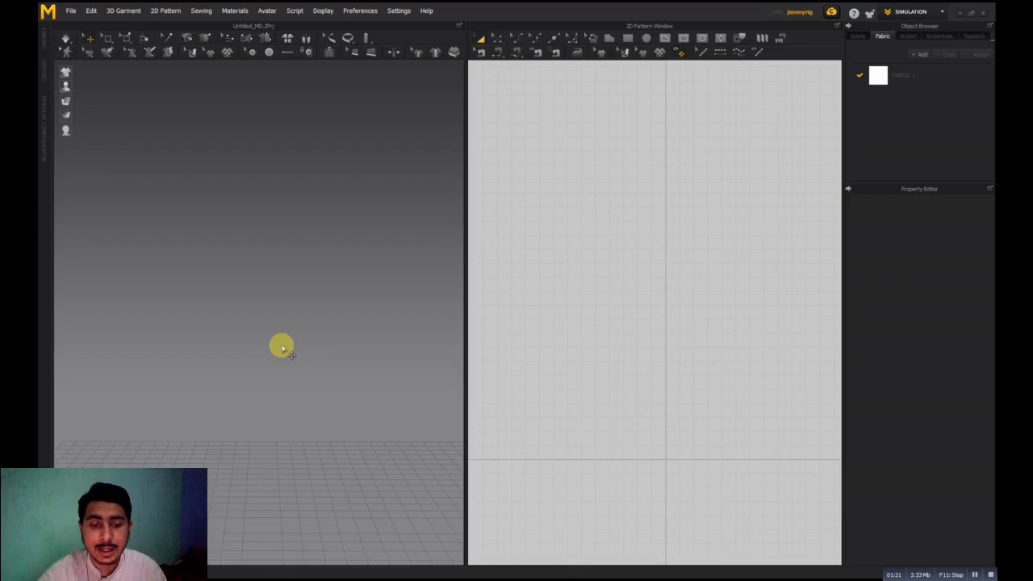
pyautogui.moveTo(260, 323); pyautogui.dragTo(279, 388, button='right')
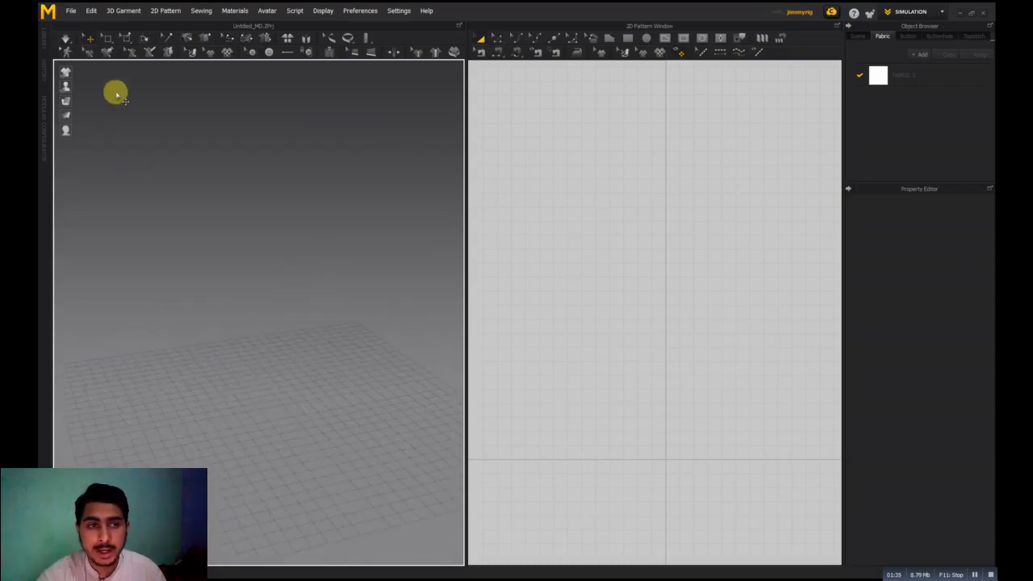
pyautogui.click(71, 10)
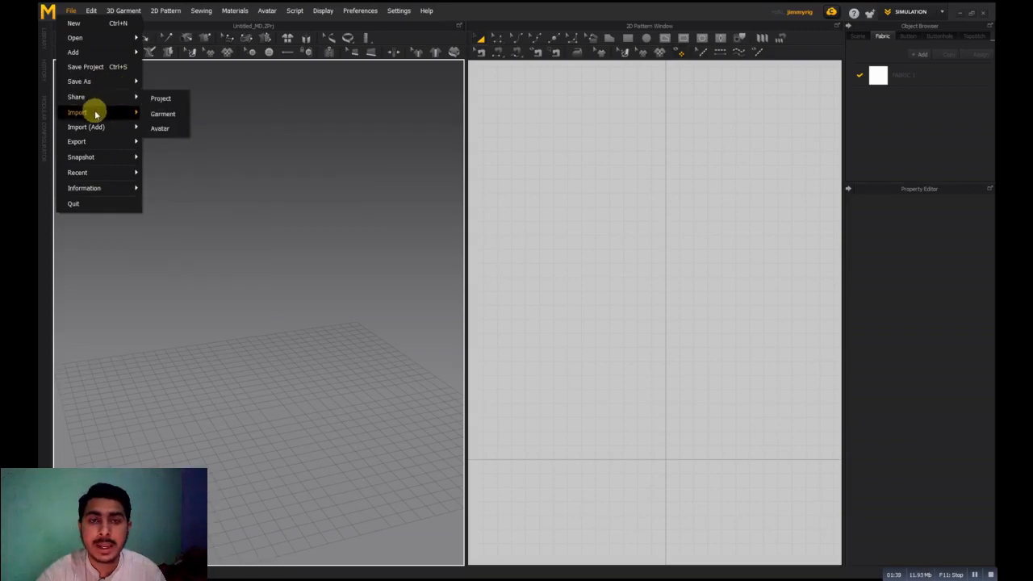
pyautogui.moveTo(137, 117)
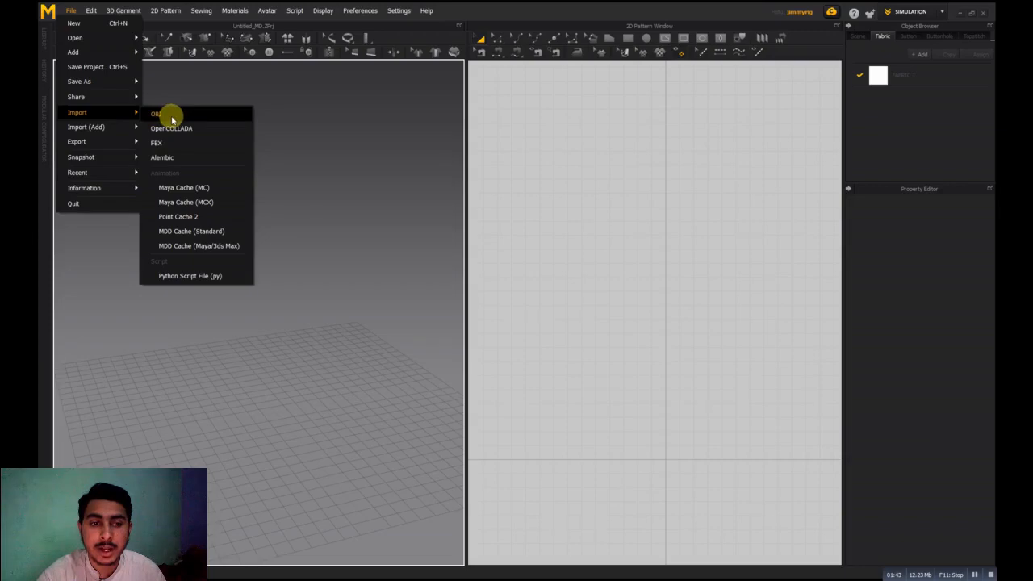
pyautogui.moveTo(120, 143)
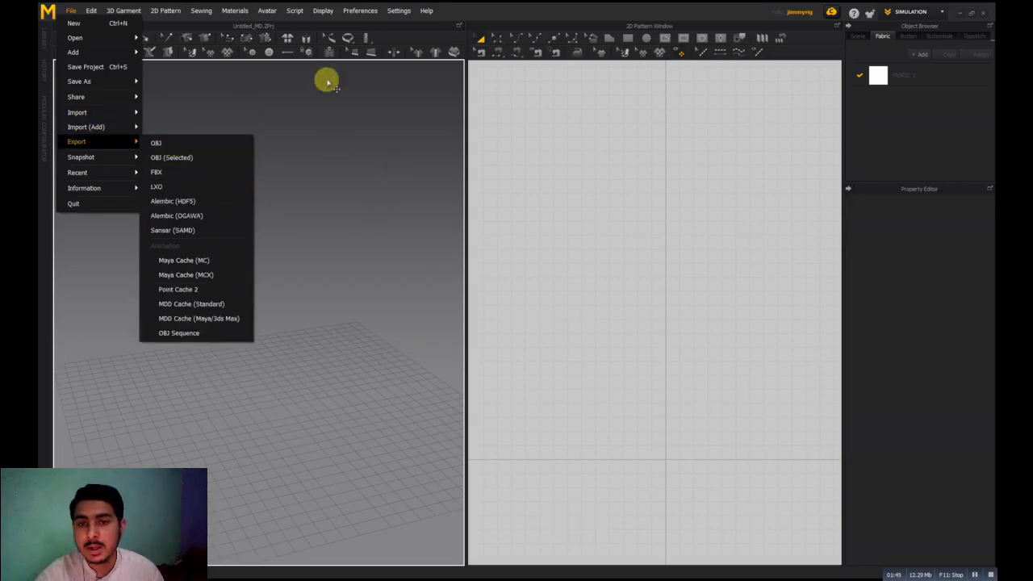
pyautogui.click(393, 107)
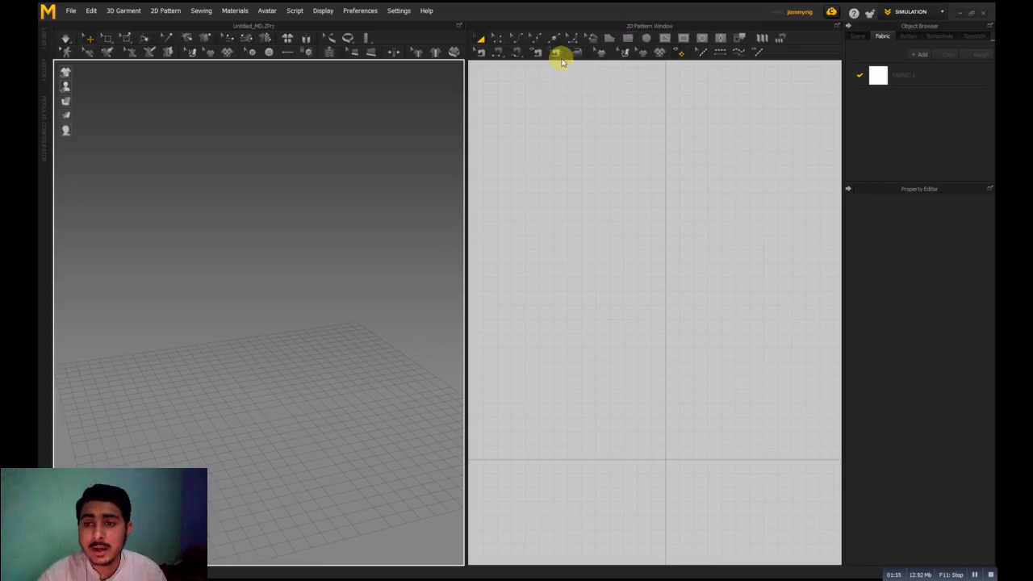
# Draw a thin horizontal rectangle pattern about 2108 mm wide above the origin as the curtain's top strip
pyautogui.click(628, 39)
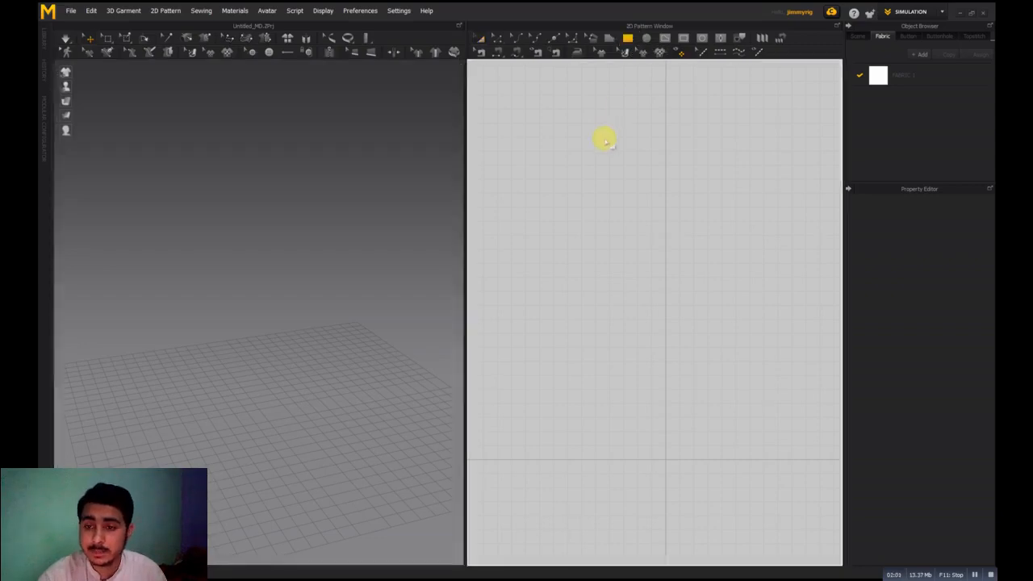
pyautogui.scroll(1, 580, 214)
pyautogui.scroll(-2, 581, 217)
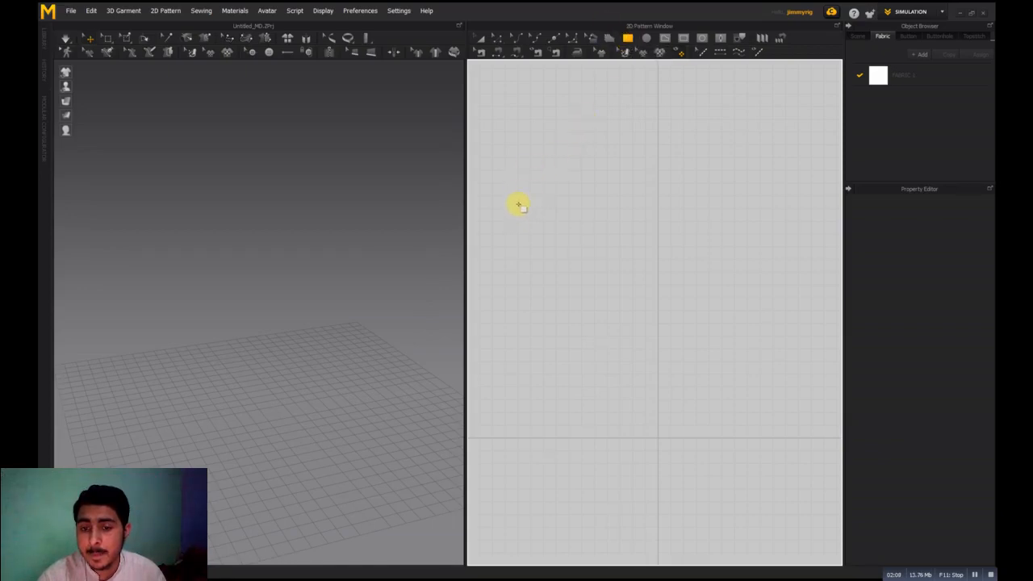
pyautogui.moveTo(525, 216); pyautogui.dragTo(785, 219)
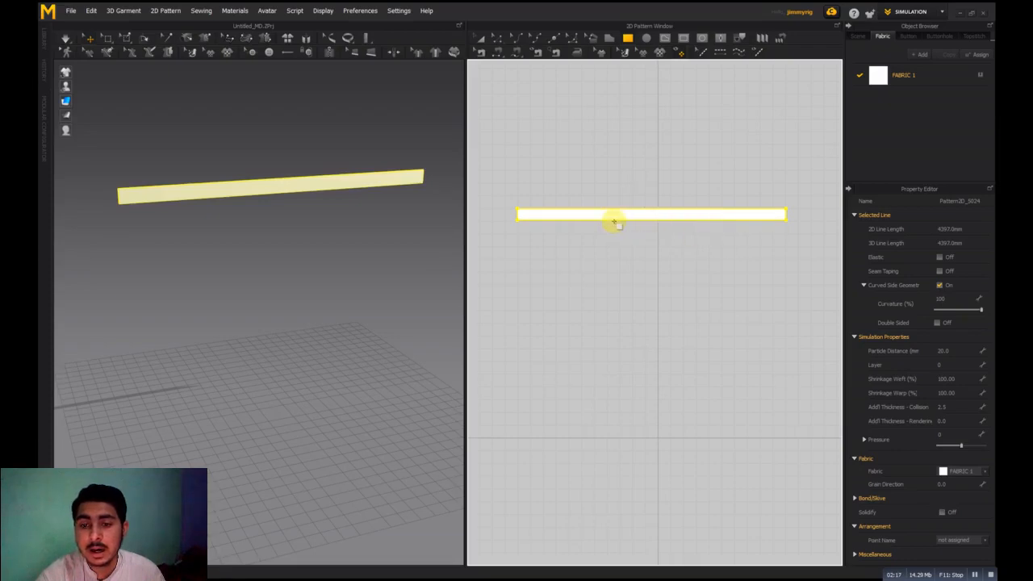
# Draw a large rectangle pattern about 3616 mm wide directly beneath the top strip as the main curtain panel
pyautogui.scroll(2, 643, 233)
pyautogui.scroll(-4, 643, 233)
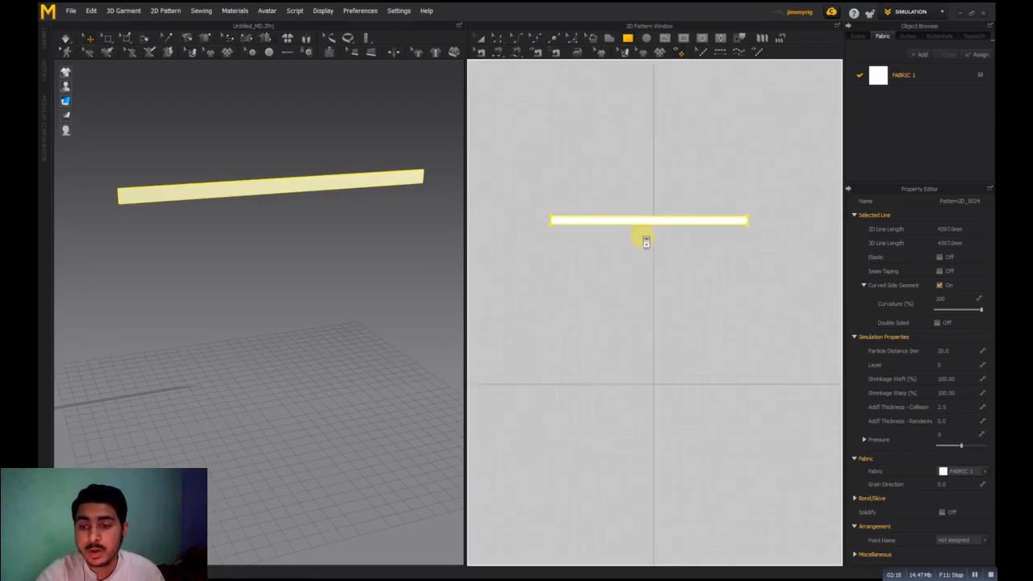
pyautogui.moveTo(621, 263); pyautogui.dragTo(611, 251, button='middle')
pyautogui.scroll(-1, 549, 240)
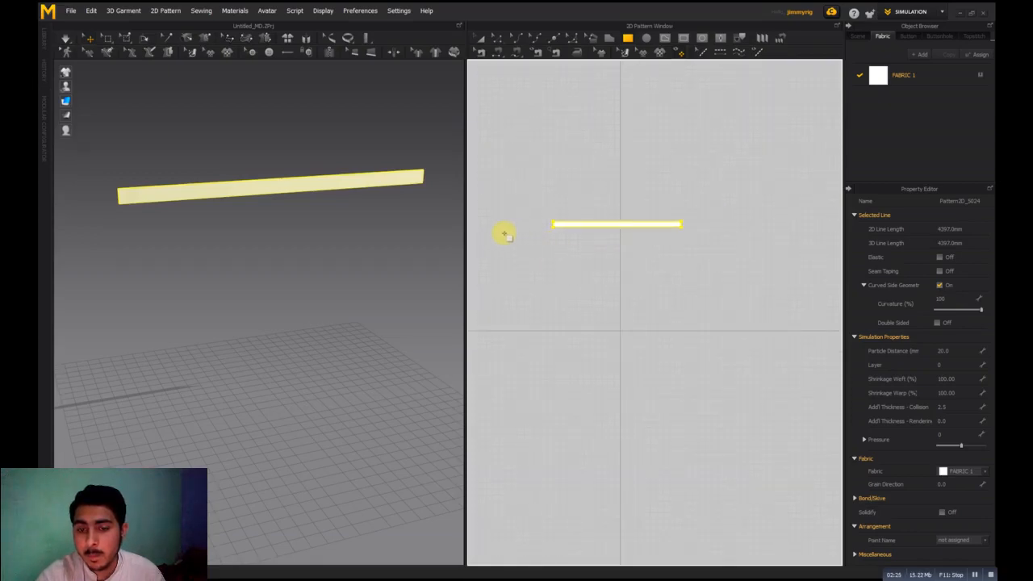
pyautogui.moveTo(492, 234); pyautogui.dragTo(712, 320)
# Draw a thin band wider than the main panel just below it, and a shorter rectangle of about the main panel's width beneath the band
pyautogui.scroll(1, 625, 332)
pyautogui.scroll(-3, 623, 322)
pyautogui.scroll(-1, 565, 321)
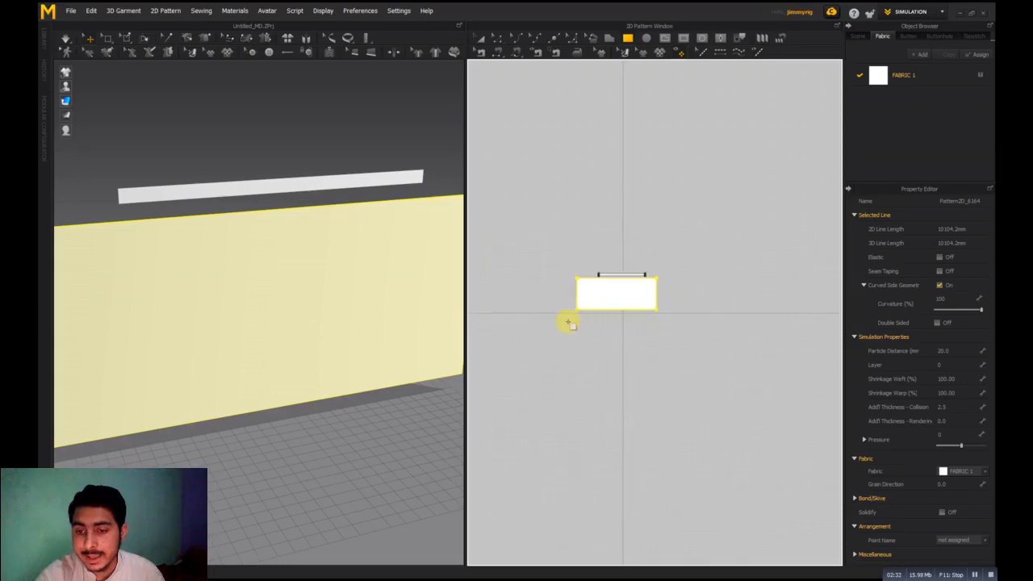
pyautogui.scroll(3, 565, 316)
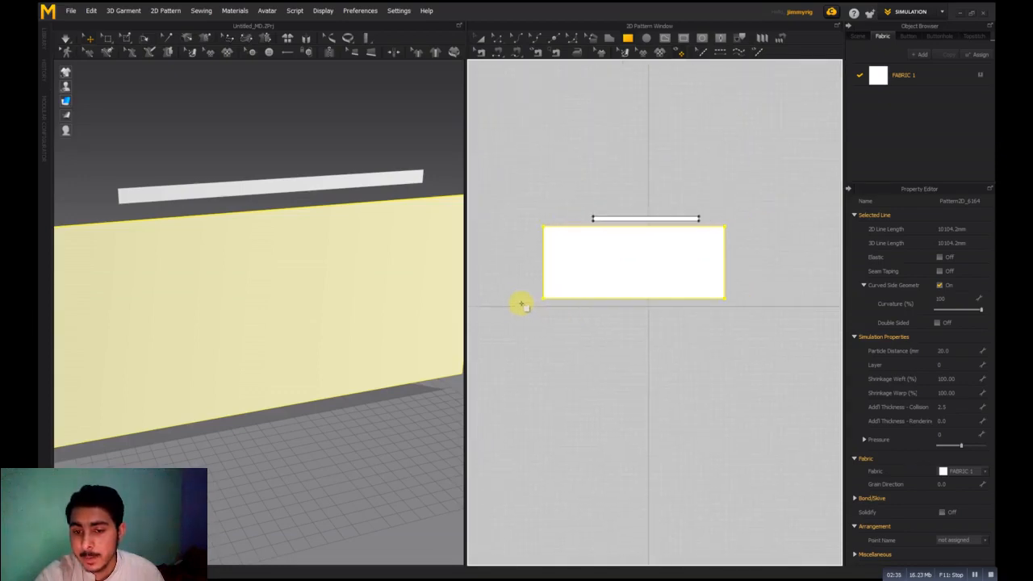
pyautogui.moveTo(512, 304); pyautogui.dragTo(751, 310)
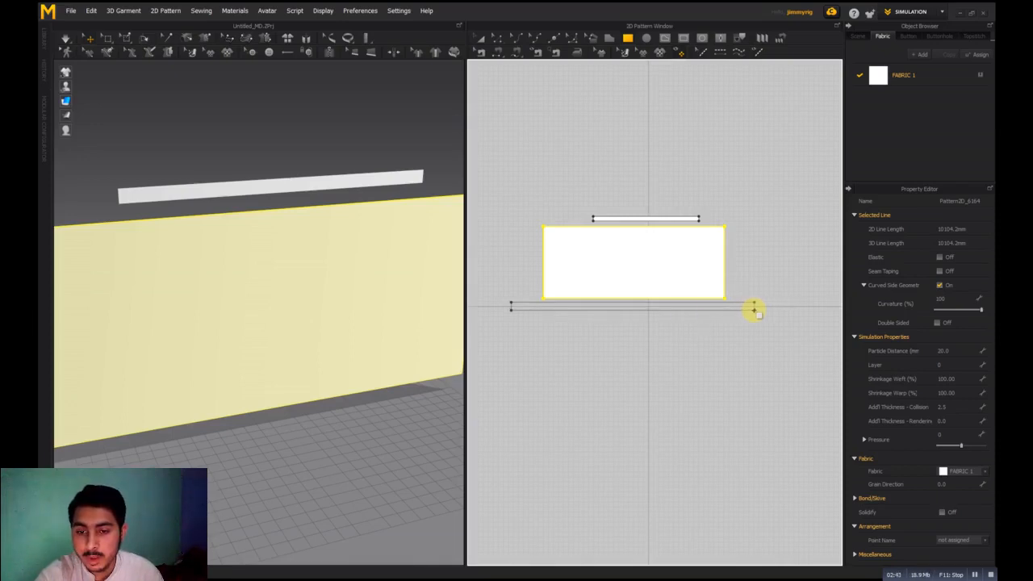
pyautogui.moveTo(754, 309); pyautogui.dragTo(754, 308)
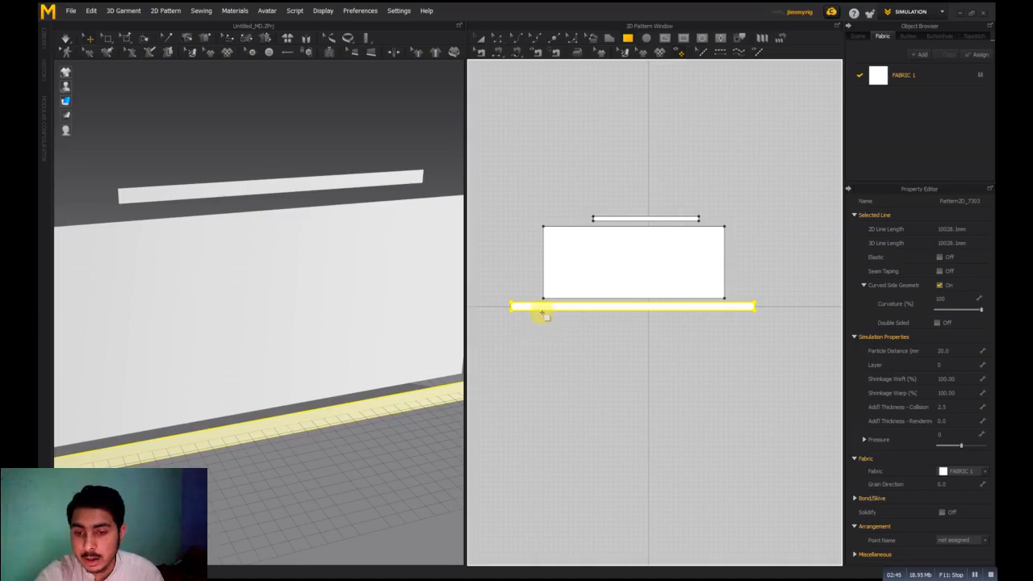
pyautogui.moveTo(543, 312); pyautogui.dragTo(727, 340)
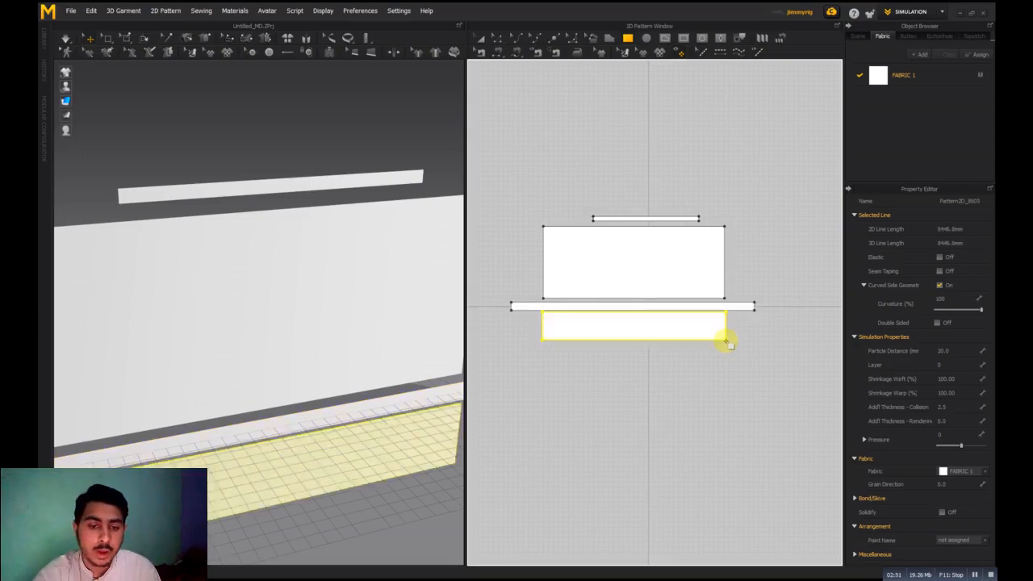
# Select all four pattern pieces in the 3D view and raise them together relative to the floor grid
pyautogui.scroll(1, 334, 285)
pyautogui.scroll(-2, 329, 276)
pyautogui.scroll(-3, 327, 278)
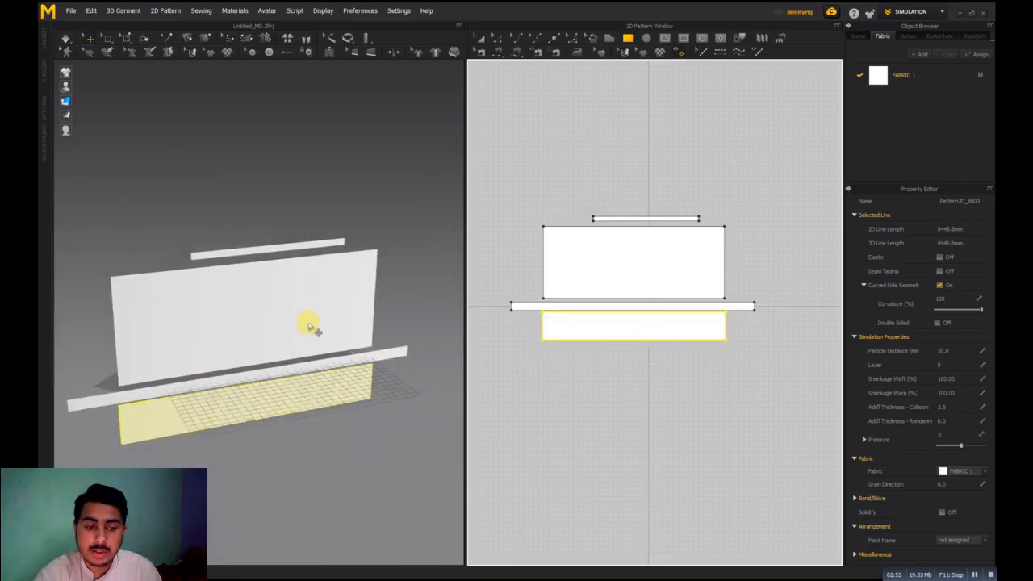
pyautogui.click(253, 375)
pyautogui.keyDown('shift'); pyautogui.click(252, 321); pyautogui.keyUp('shift')
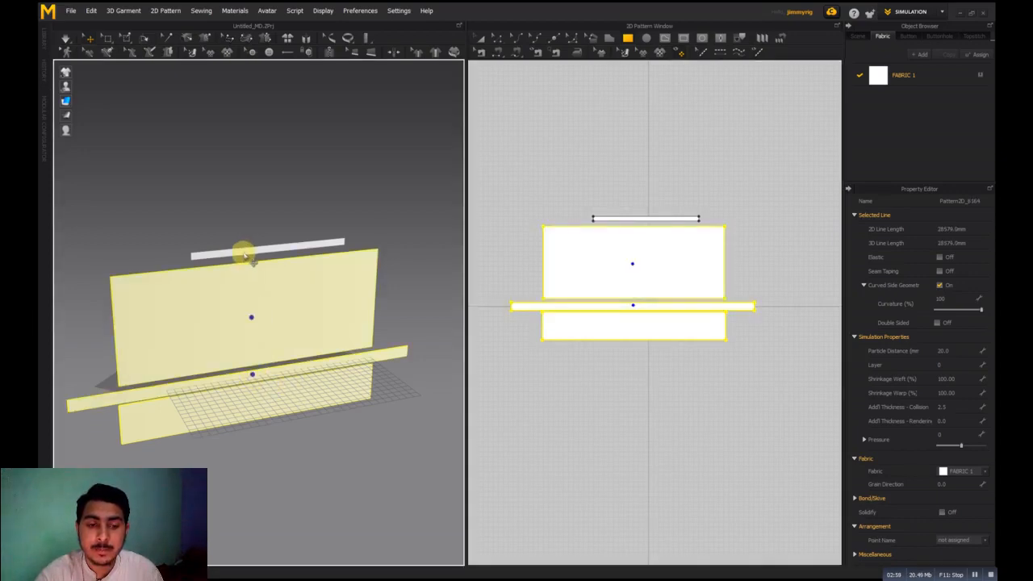
pyautogui.keyDown('shift'); pyautogui.click(253, 250); pyautogui.keyUp('shift')
pyautogui.moveTo(350, 446); pyautogui.dragTo(320, 452, button='right')
pyautogui.moveTo(263, 314); pyautogui.dragTo(280, 275)
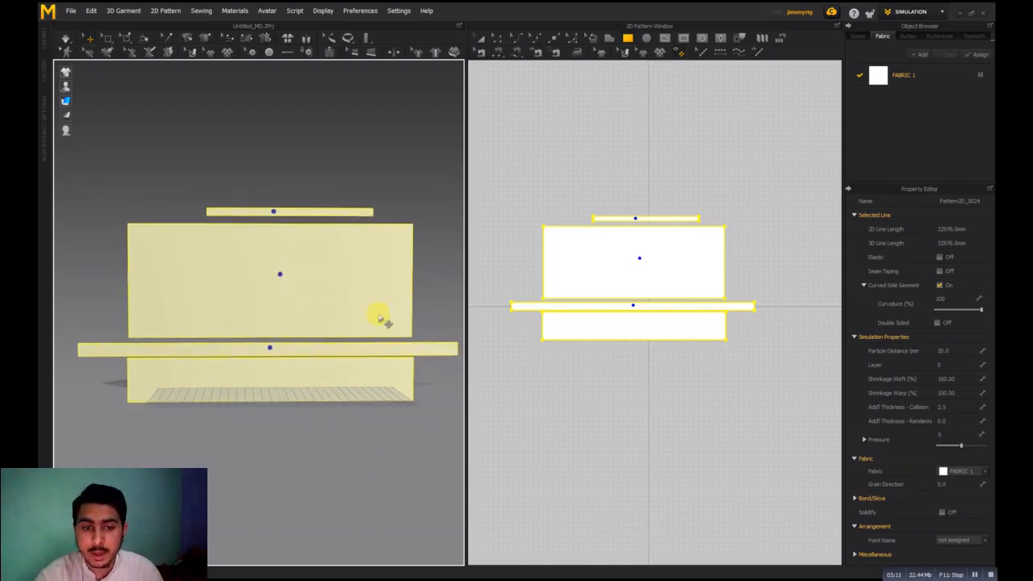
pyautogui.click(350, 144)
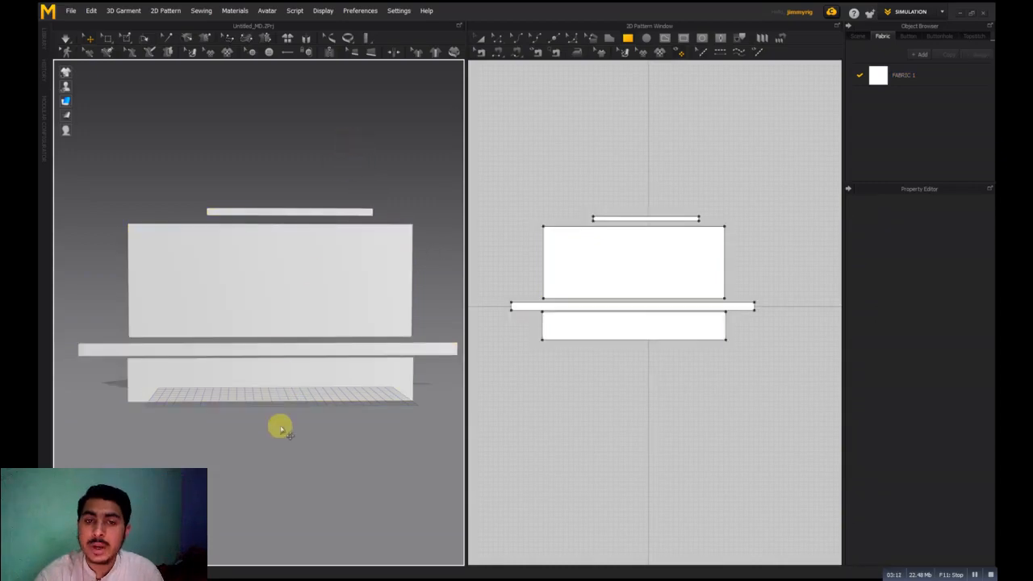
# Freeze the thin top strip in the 3D view so it stays fixed as the curtain's support
pyautogui.click(290, 213)
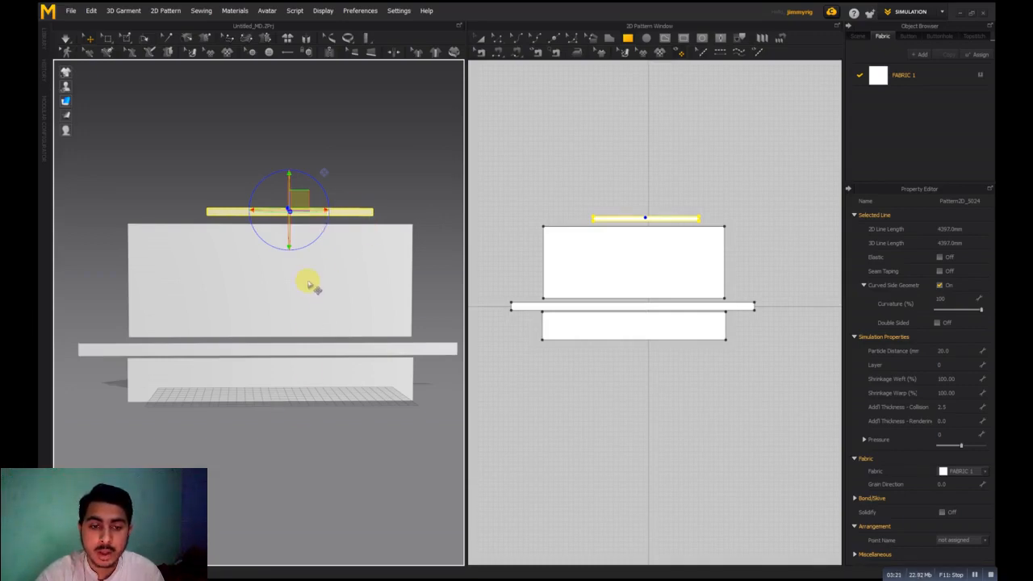
pyautogui.rightClick(344, 221)
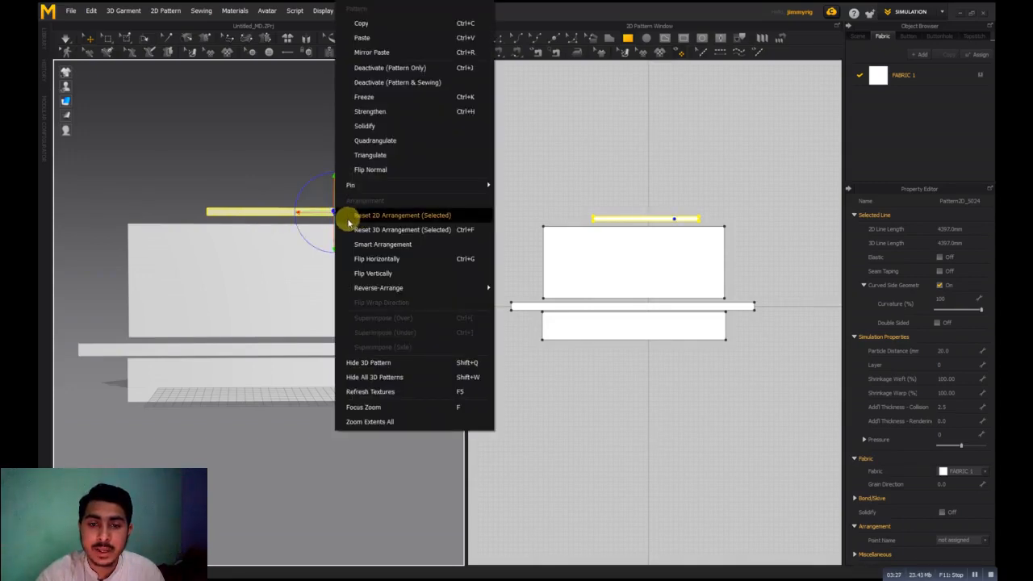
pyautogui.click(376, 97)
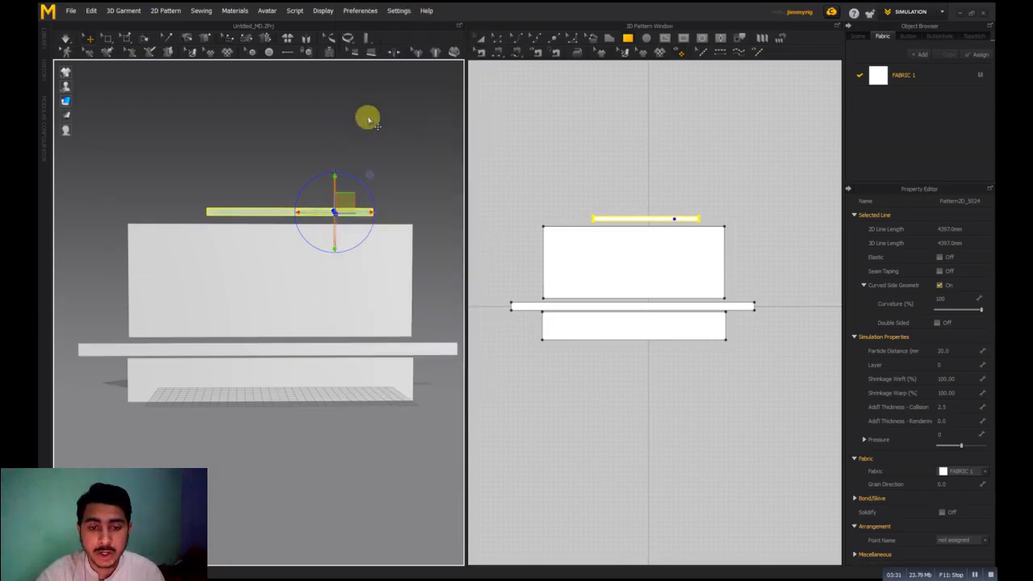
pyautogui.moveTo(247, 409); pyautogui.dragTo(265, 435, button='right')
pyautogui.moveTo(259, 426); pyautogui.dragTo(238, 420, button='right')
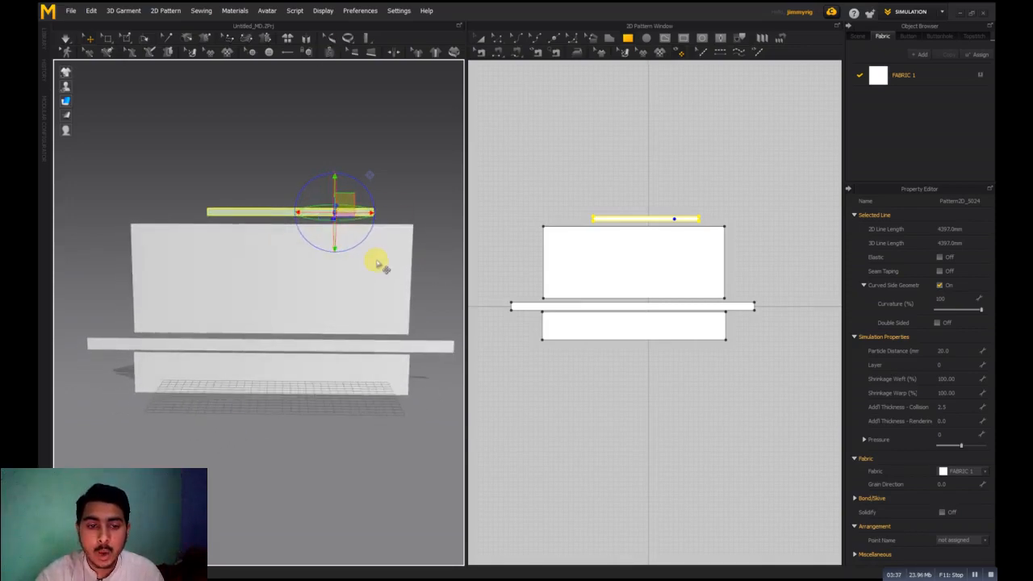
pyautogui.click(281, 212)
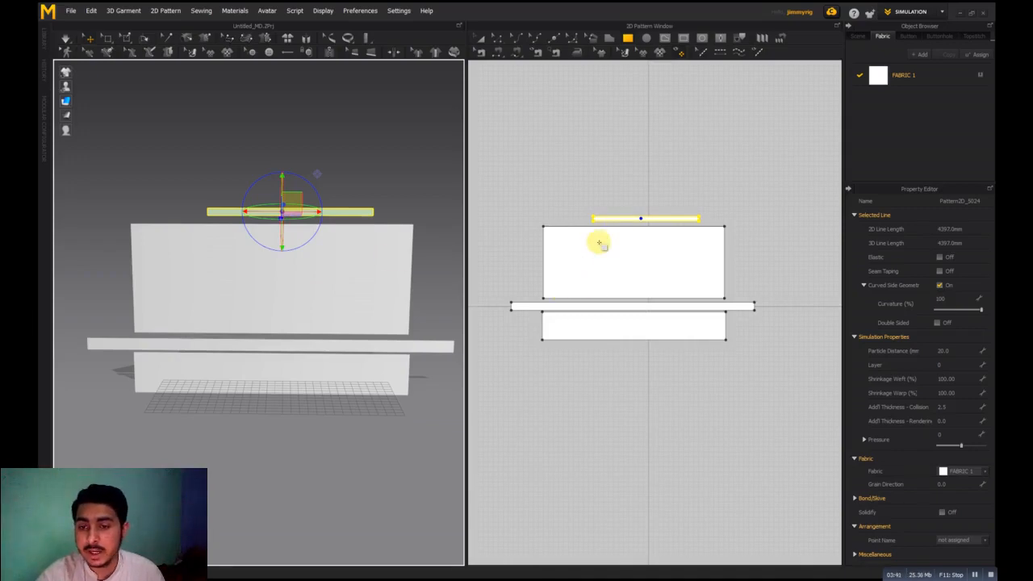
# Sew the lower edge of the top strip to the upper edge of the main panel with Segment Sewing
pyautogui.click(595, 111)
pyautogui.click(498, 53)
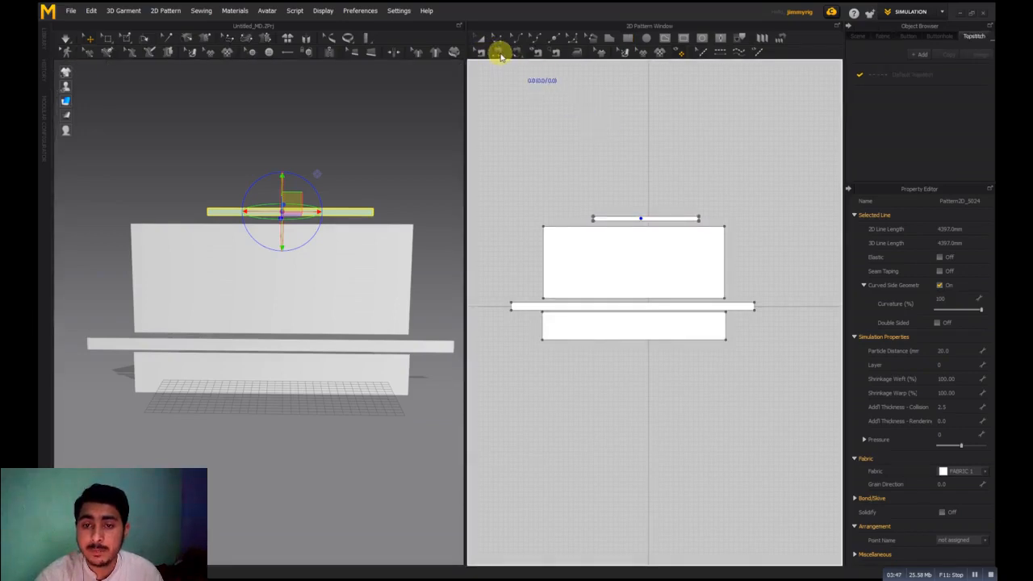
pyautogui.click(615, 221)
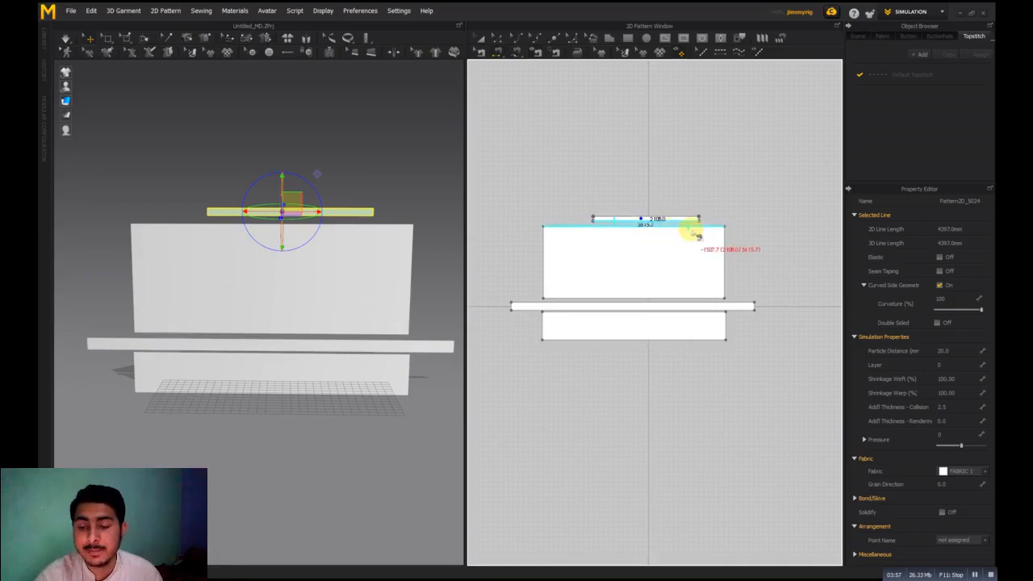
pyautogui.click(580, 227)
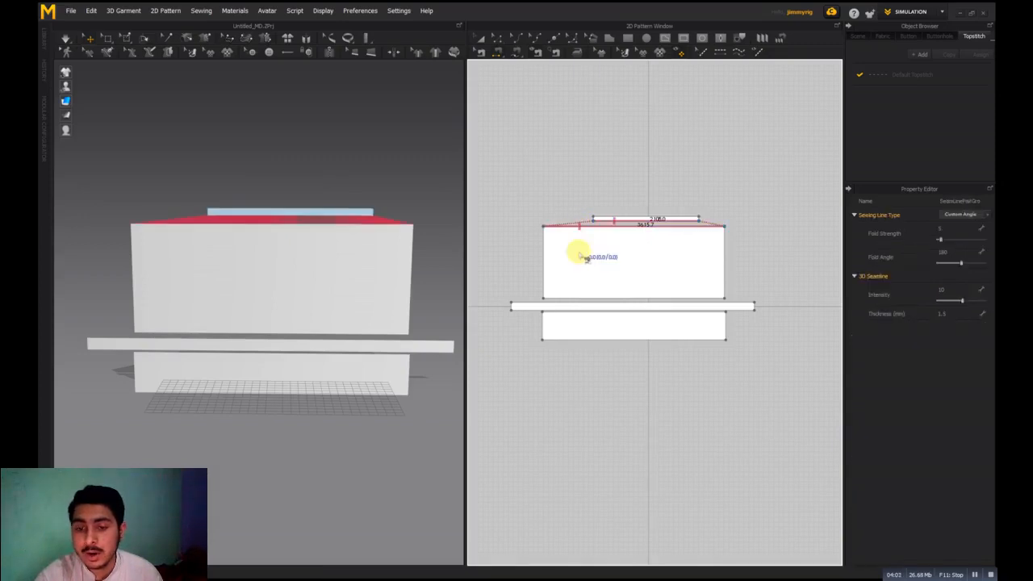
# Sew the main panel's lower edge to the wide band's upper edge and the band's lower edge to the bottom rectangle's upper edge
pyautogui.click(562, 310)
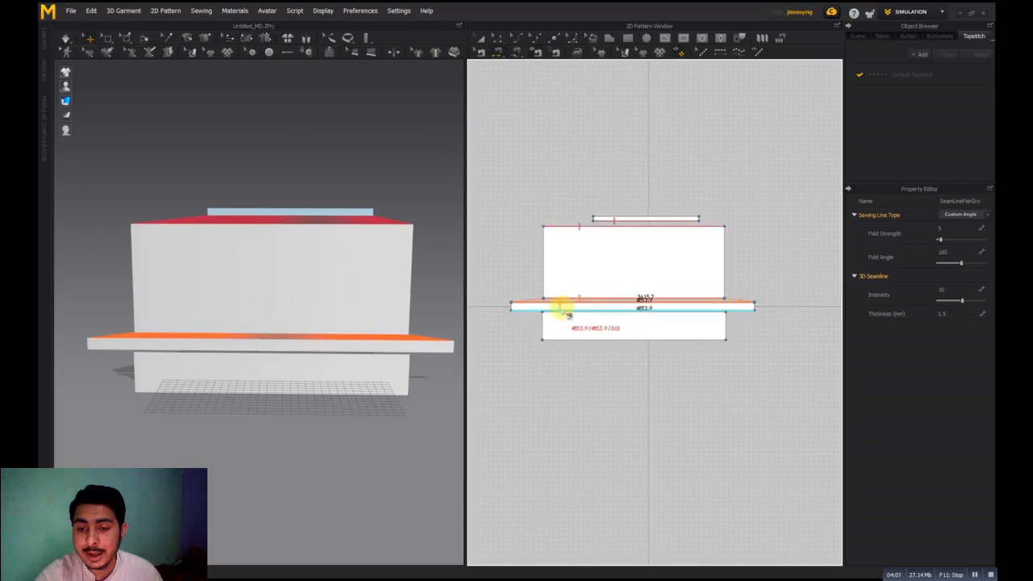
pyautogui.click(560, 322)
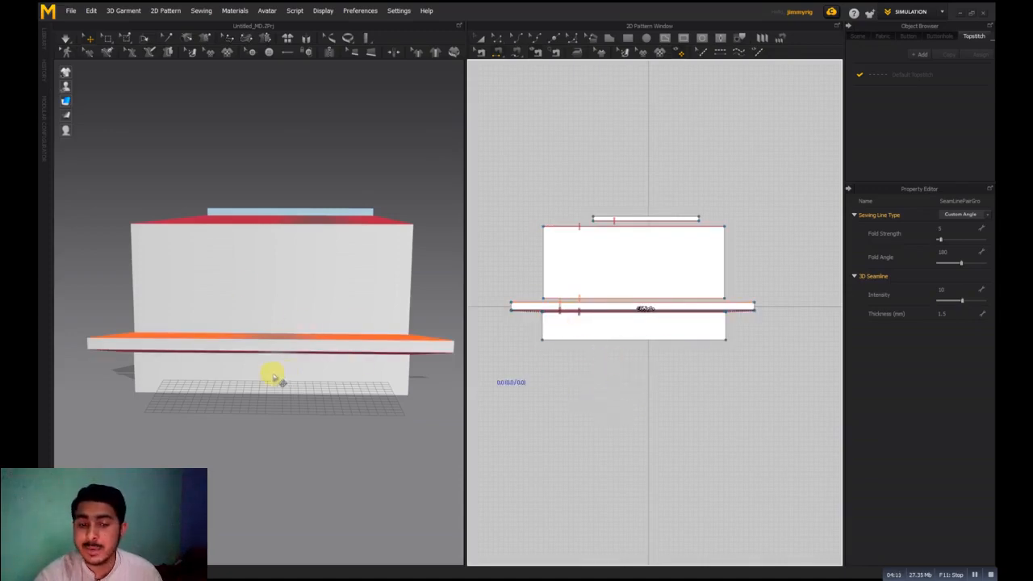
# Select the main curtain panel in the 3D view and set its particle distance to 30 mm
pyautogui.click(273, 289)
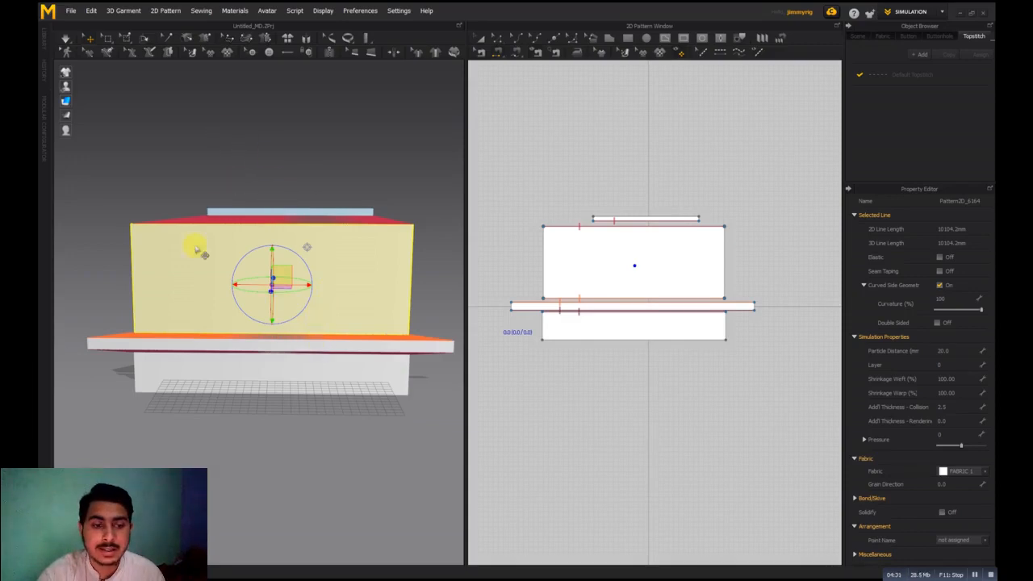
pyautogui.moveTo(124, 363); pyautogui.dragTo(153, 399, button='right')
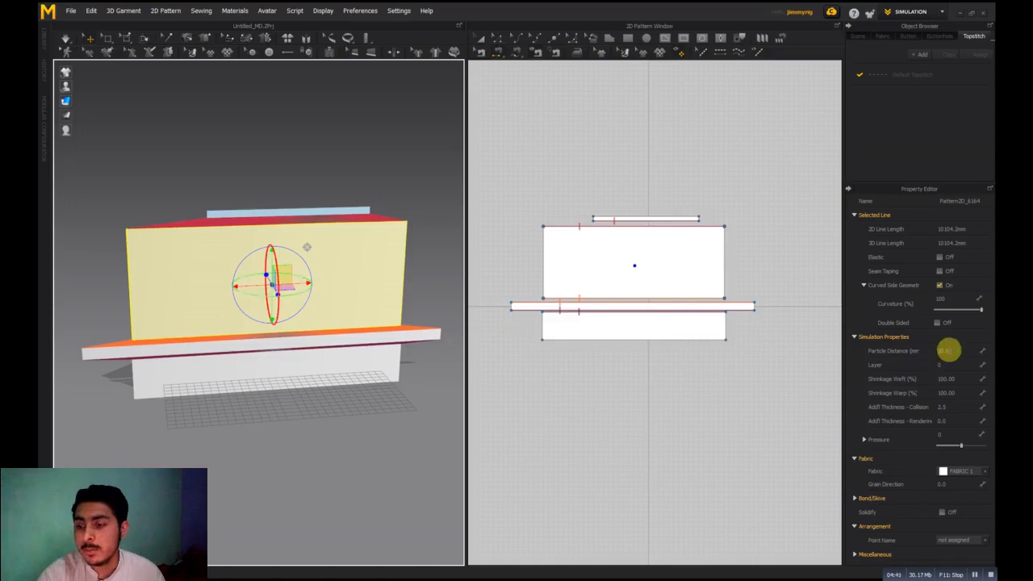
pyautogui.click(947, 351)
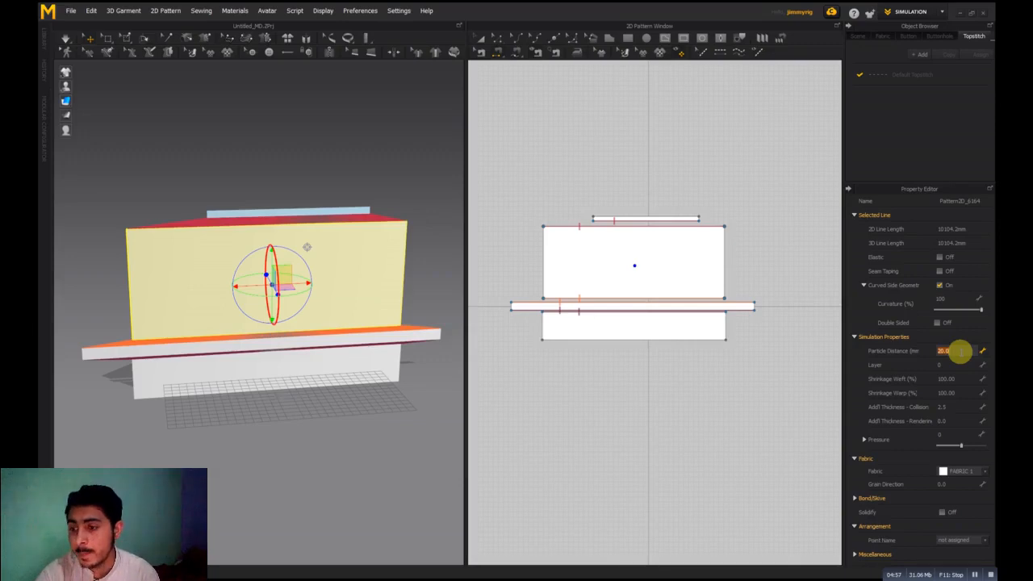
pyautogui.press('Return')
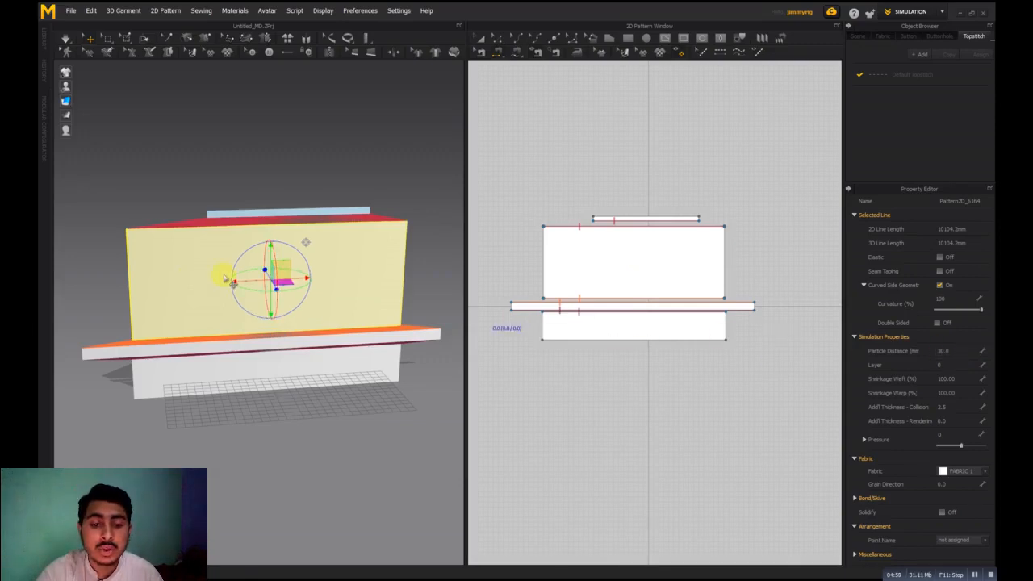
# Select the wide band below the main panel and set its particle distance to 30 mm
pyautogui.click(274, 351)
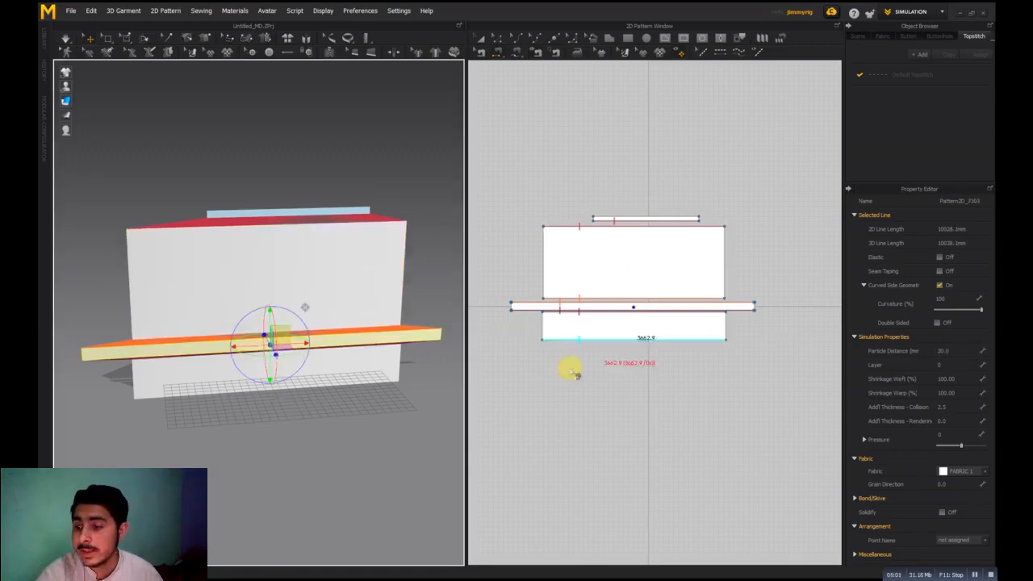
pyautogui.click(955, 352)
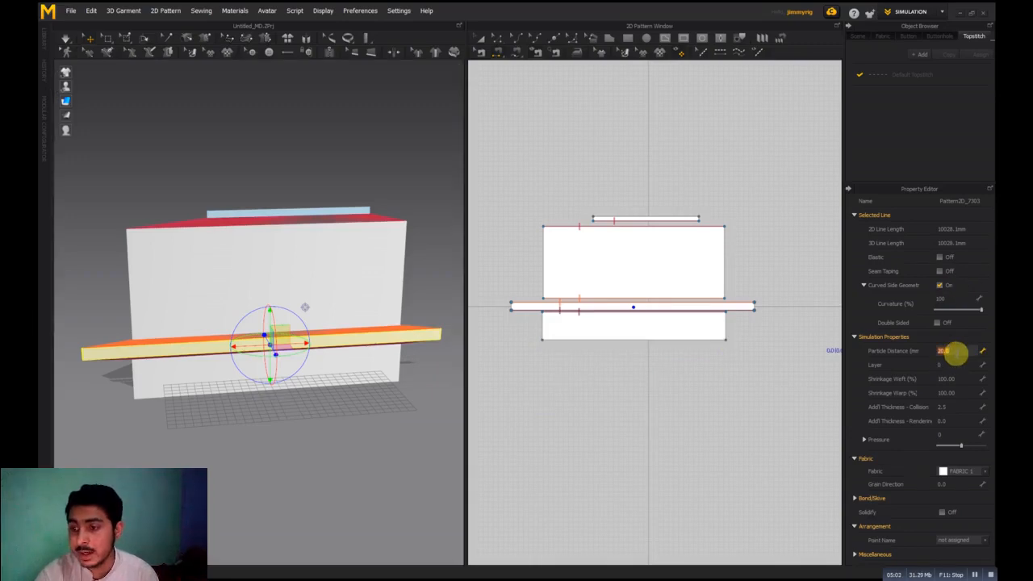
pyautogui.write('30')
pyautogui.press('Return')
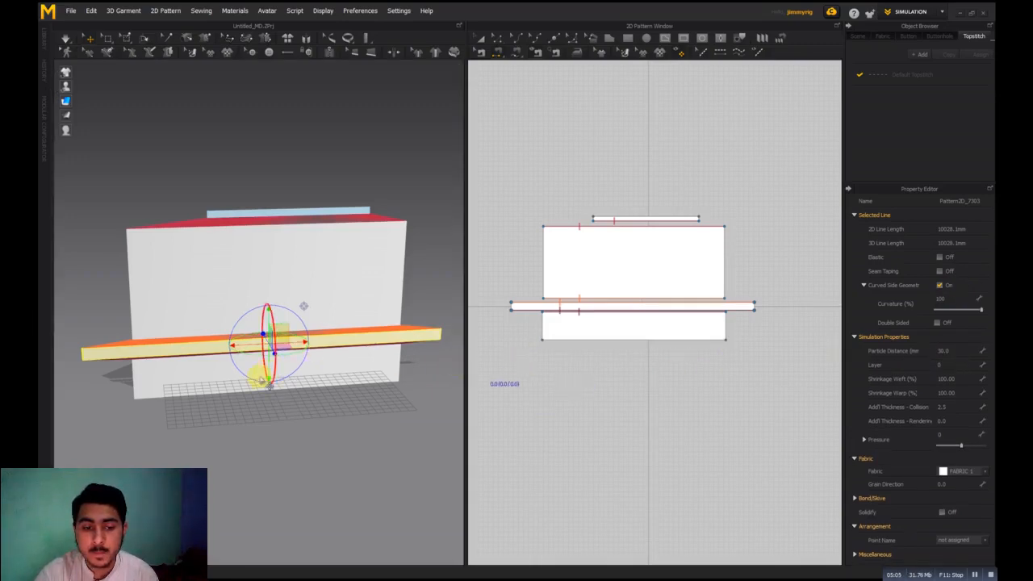
# Change the particle distance of the bottom rectangle and of the frozen top strip to match the other pieces, leaving nothing selected
pyautogui.click(256, 379)
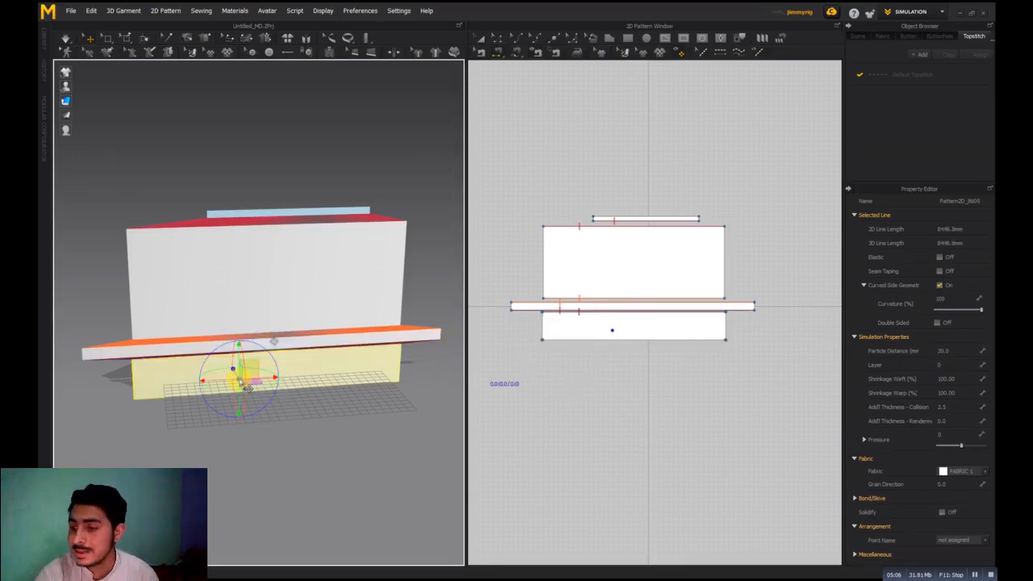
pyautogui.click(951, 349)
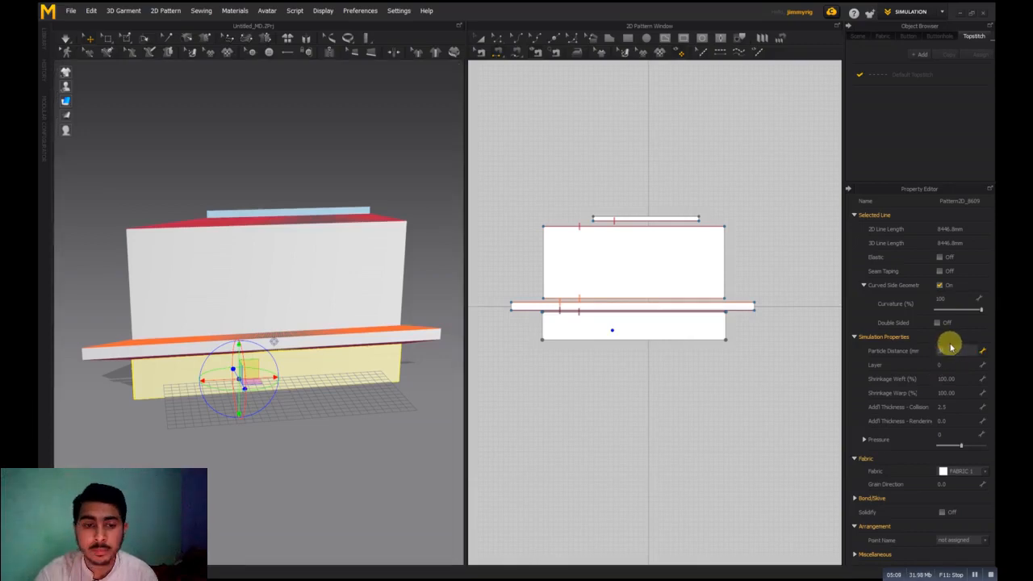
pyautogui.click(283, 210)
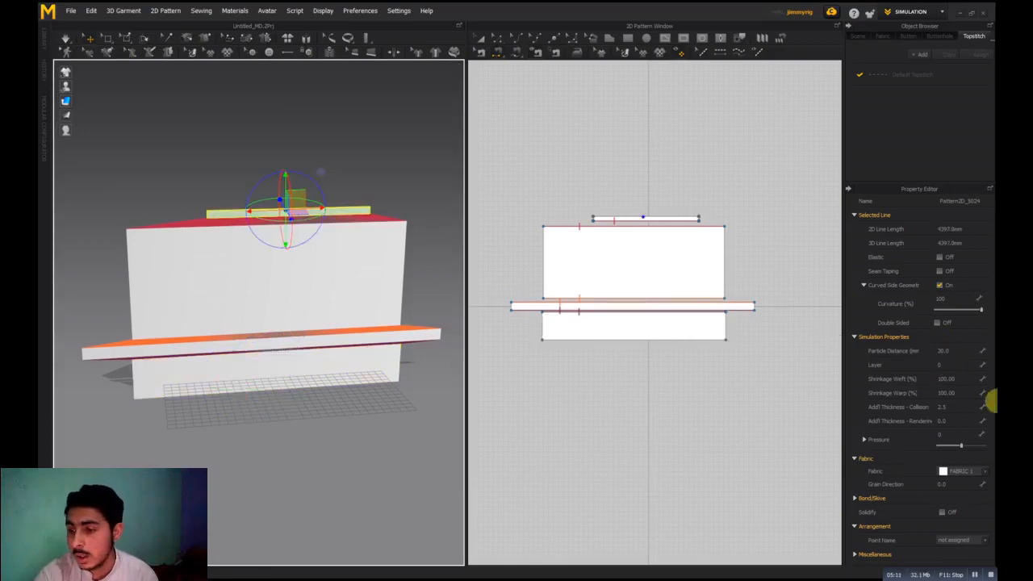
pyautogui.click(949, 351)
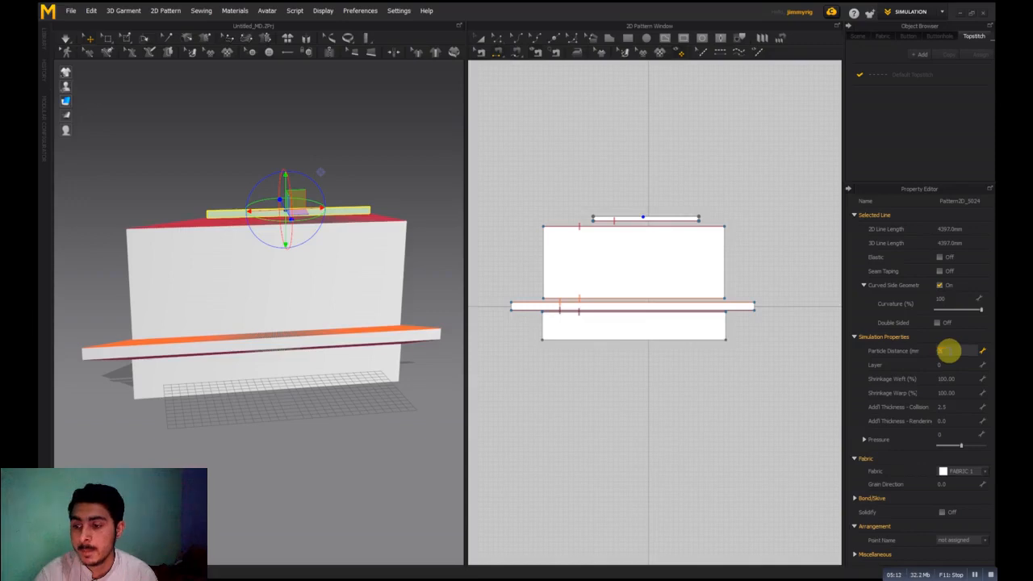
pyautogui.click(380, 166)
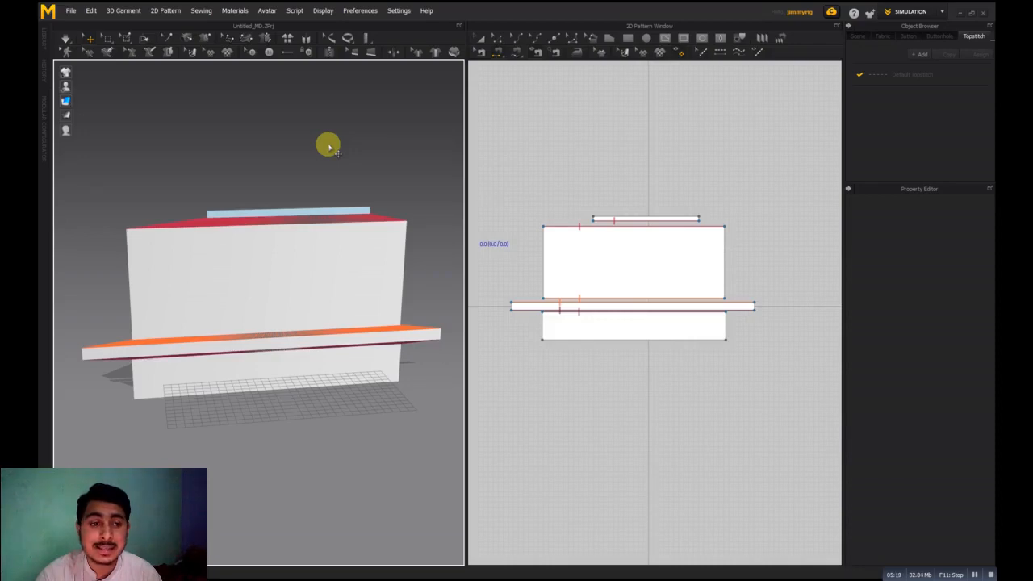
# Simulate the sewn pieces until they gather and hang from the frozen strip, and stop the simulation
pyautogui.click(65, 39)
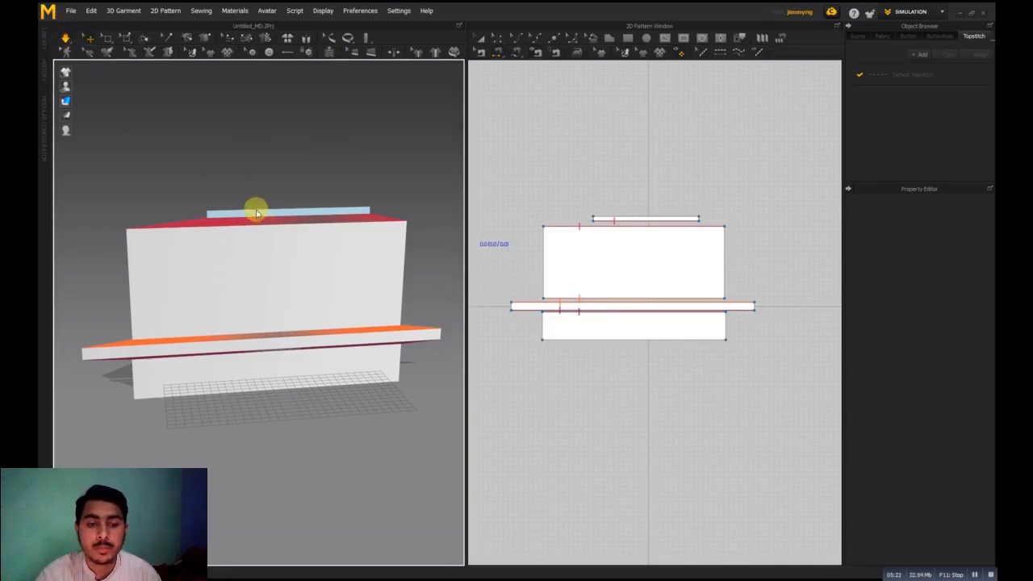
pyautogui.press('space')
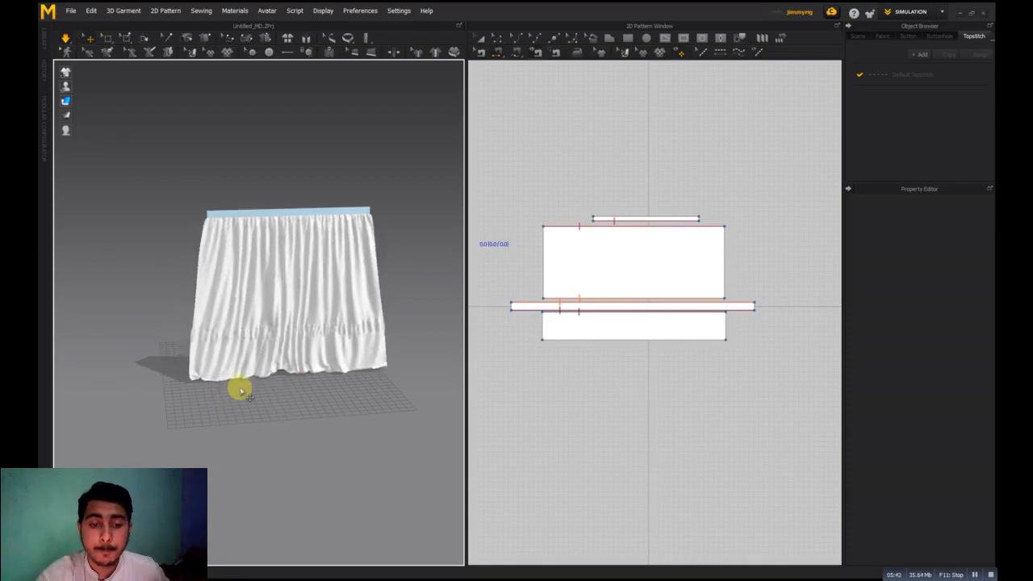
pyautogui.click(69, 38)
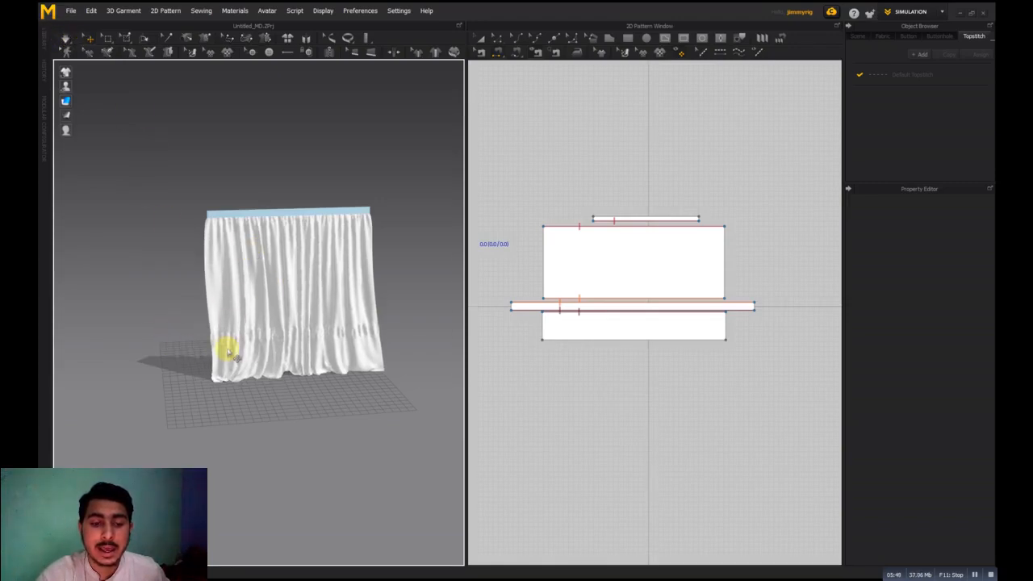
# Refine the main curtain panel's mesh by setting its particle distance to 20 mm
pyautogui.moveTo(157, 332); pyautogui.dragTo(215, 492, button='right')
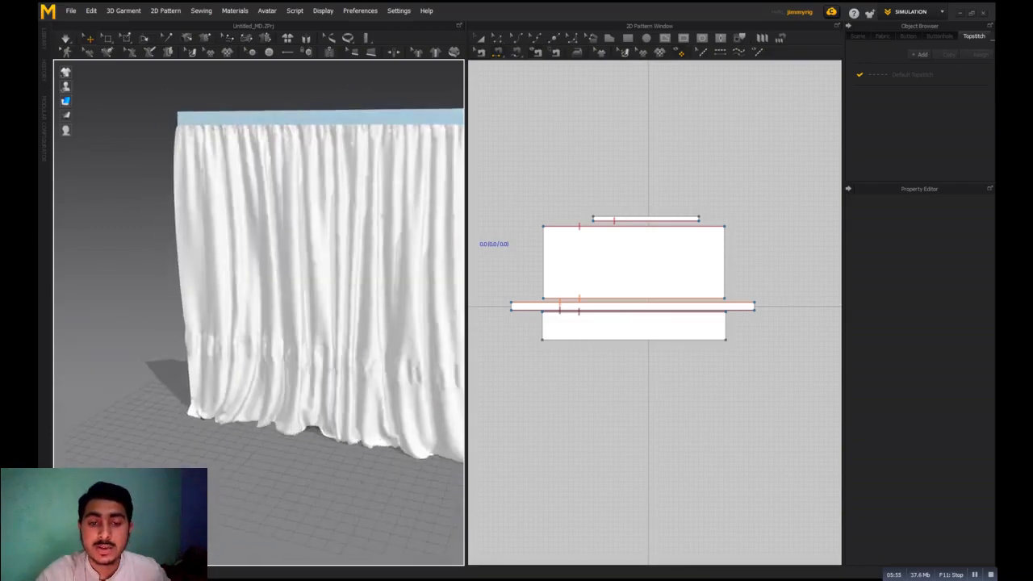
pyautogui.click(329, 232)
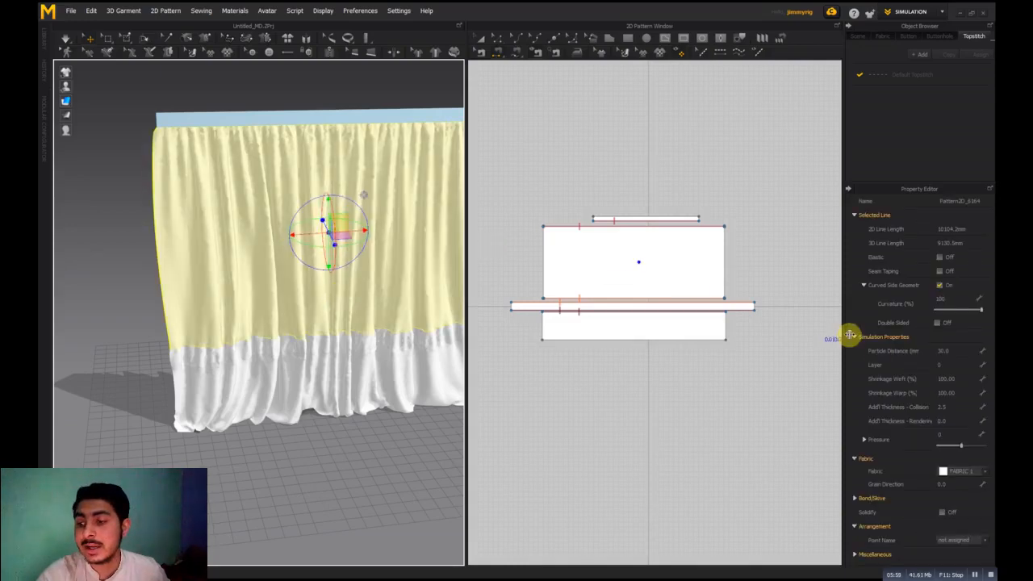
pyautogui.click(955, 349)
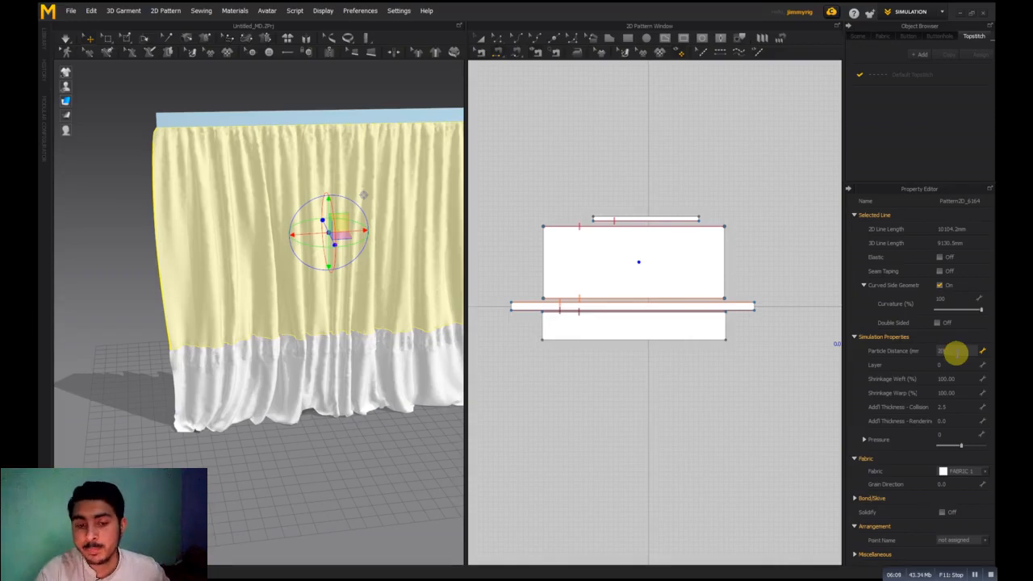
pyautogui.write('20')
pyautogui.press('Return')
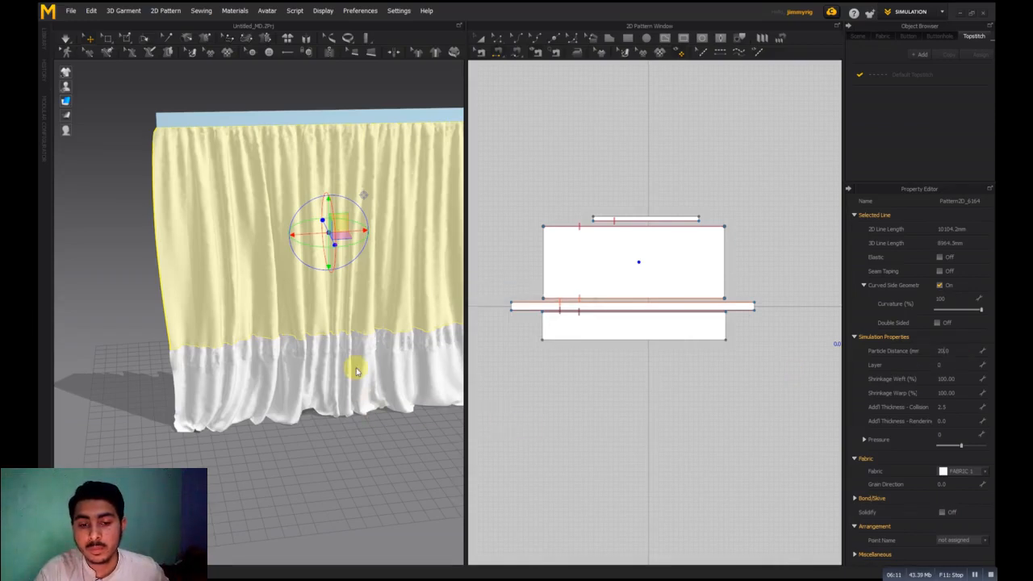
# Set the particle distance of the bottom rectangle of the curtain to 20 mm
pyautogui.click(356, 371)
pyautogui.click(946, 349)
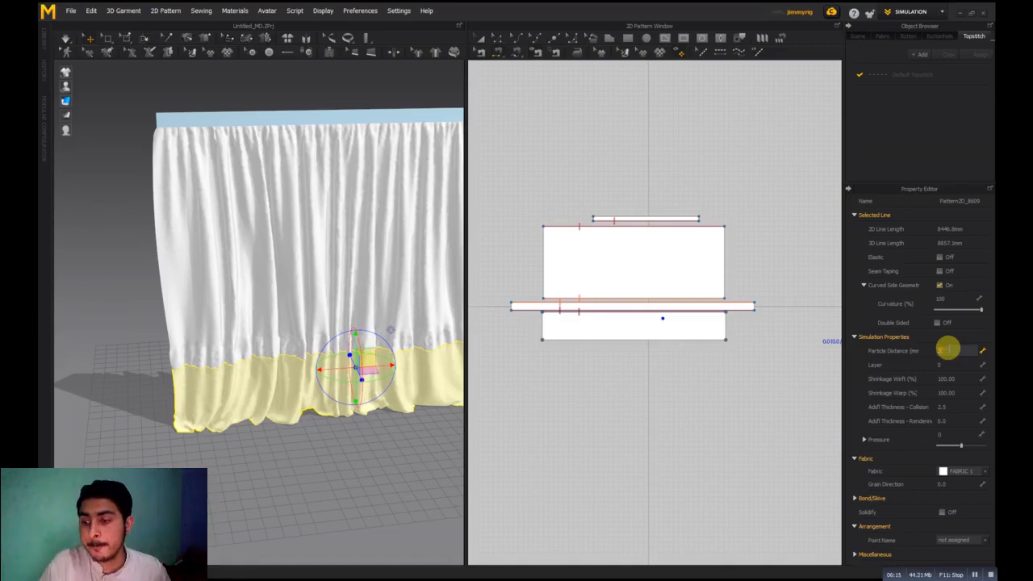
pyautogui.write('20')
pyautogui.press('Return')
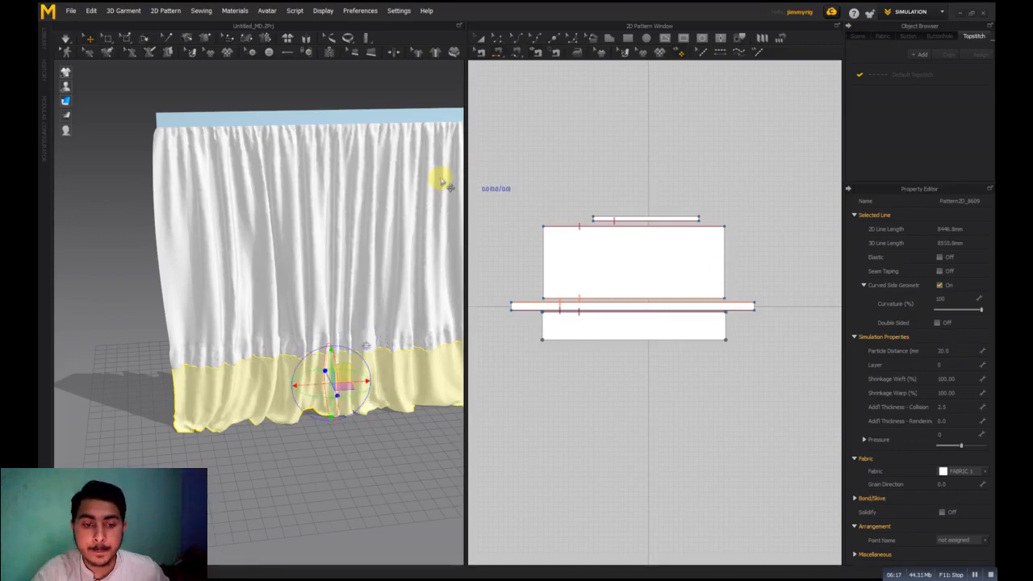
# Set the particle distance of the gathered middle band to 20 mm
pyautogui.click(261, 342)
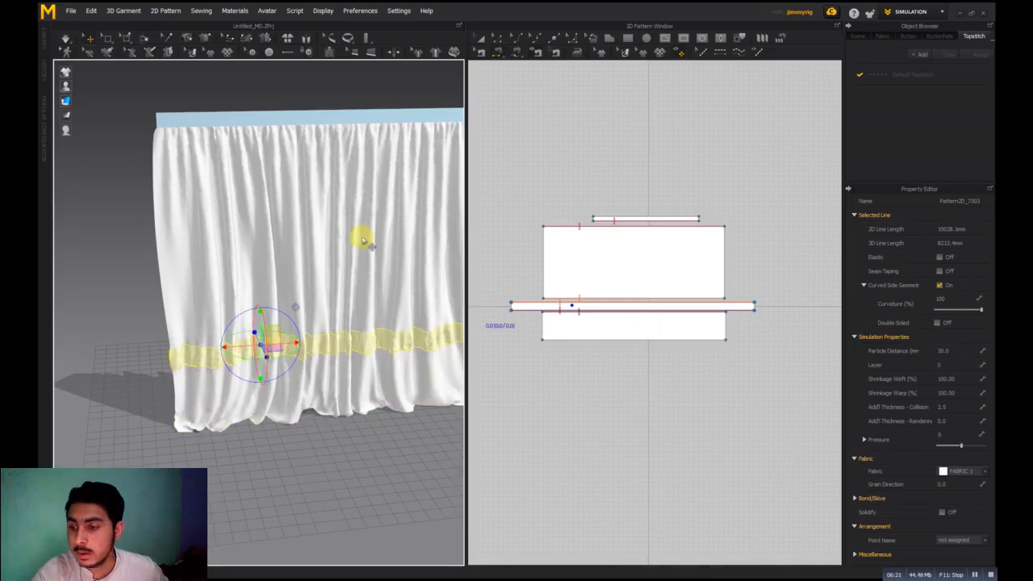
pyautogui.click(943, 350)
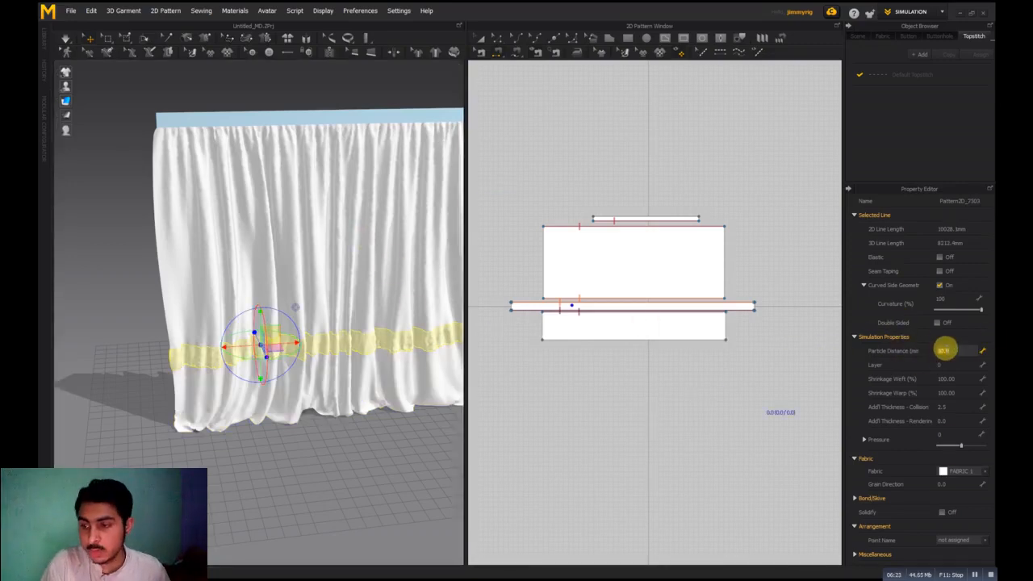
pyautogui.write('20')
pyautogui.press('Return')
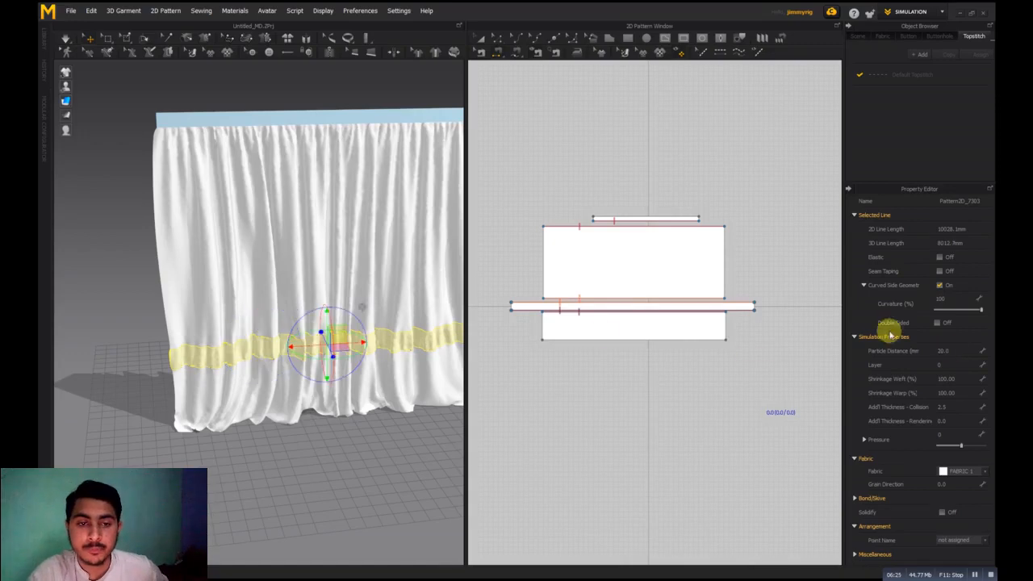
# Deselect the band, bring the whole curtain into view and restart the simulation with the finer mesh
pyautogui.click(125, 209)
pyautogui.scroll(4, 179, 271)
pyautogui.scroll(-5, 192, 275)
pyautogui.scroll(-5, 194, 277)
pyautogui.scroll(5, 246, 346)
pyautogui.click(63, 42)
# Pull the curtain's bottom piece sideways by its hem while the cloth simulates, and stop the simulation
pyautogui.click(258, 412)
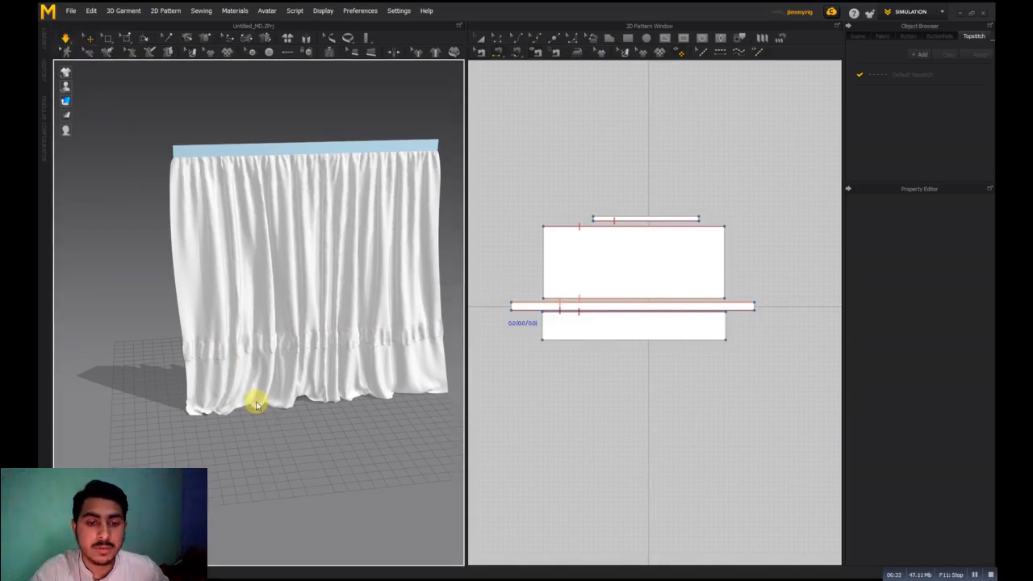
pyautogui.click(263, 389)
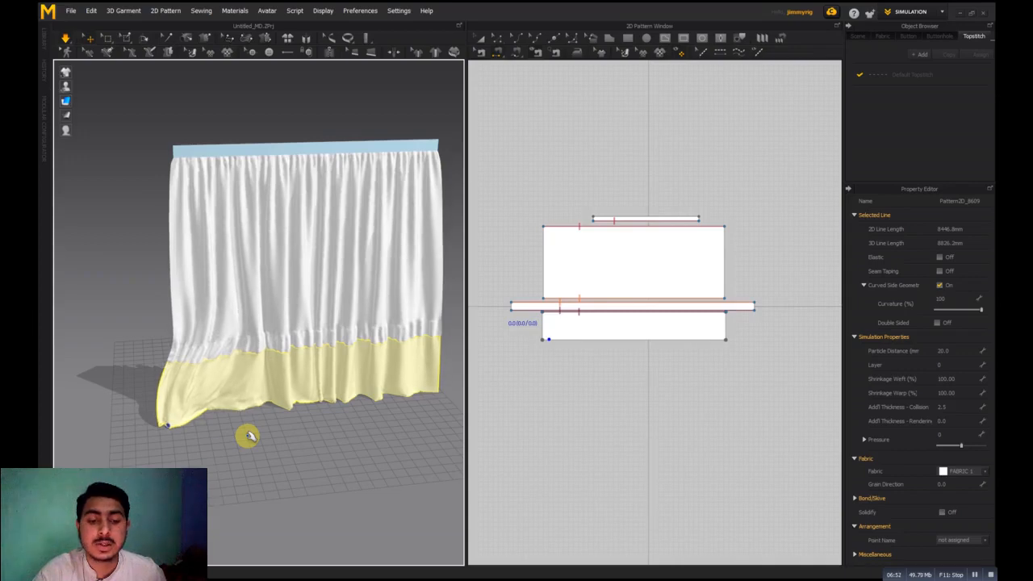
pyautogui.moveTo(198, 420); pyautogui.dragTo(382, 416)
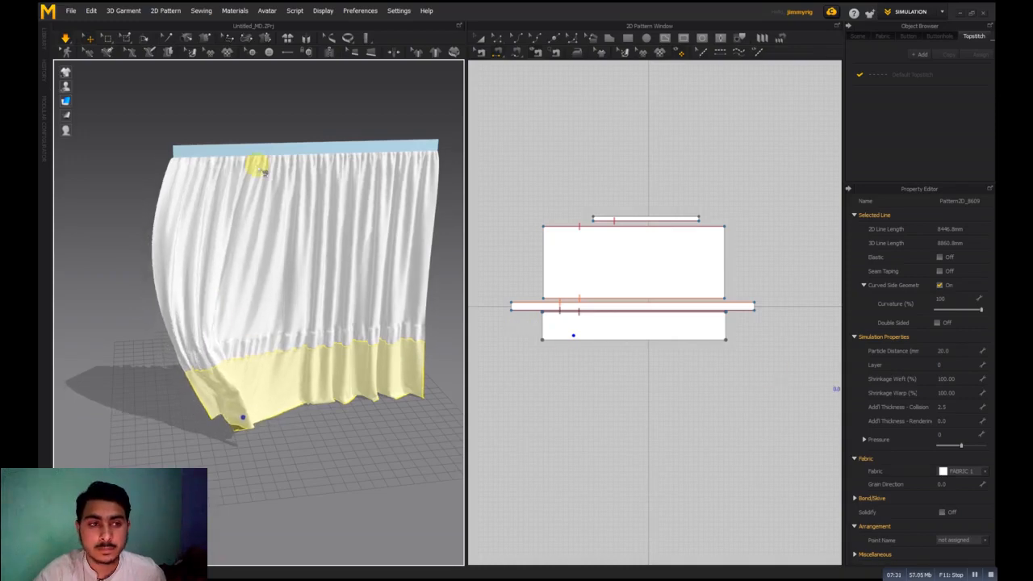
pyautogui.click(63, 38)
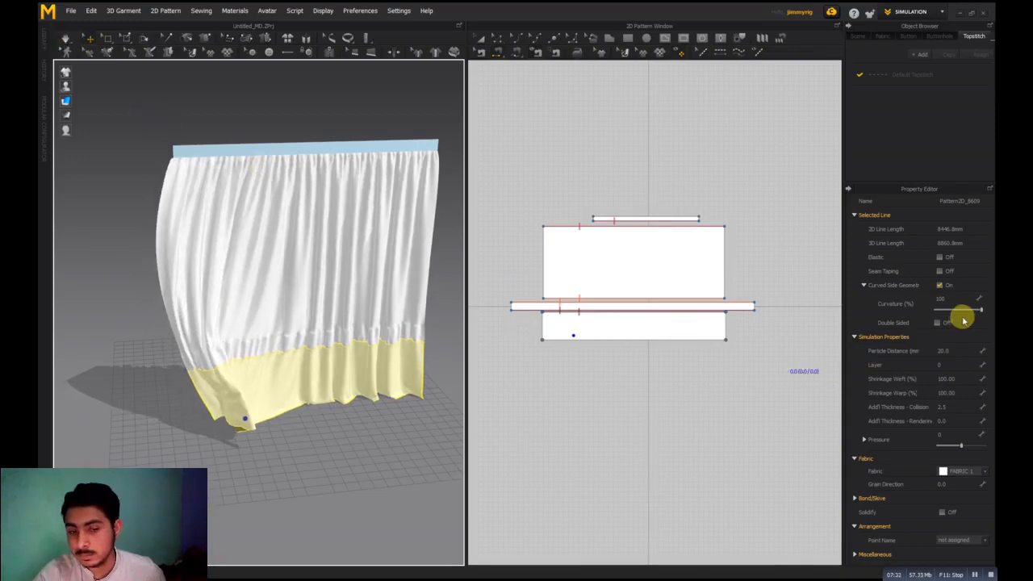
# Set the particle distance of the bottom rectangle and of the gathered middle band to 30 mm
pyautogui.click(949, 350)
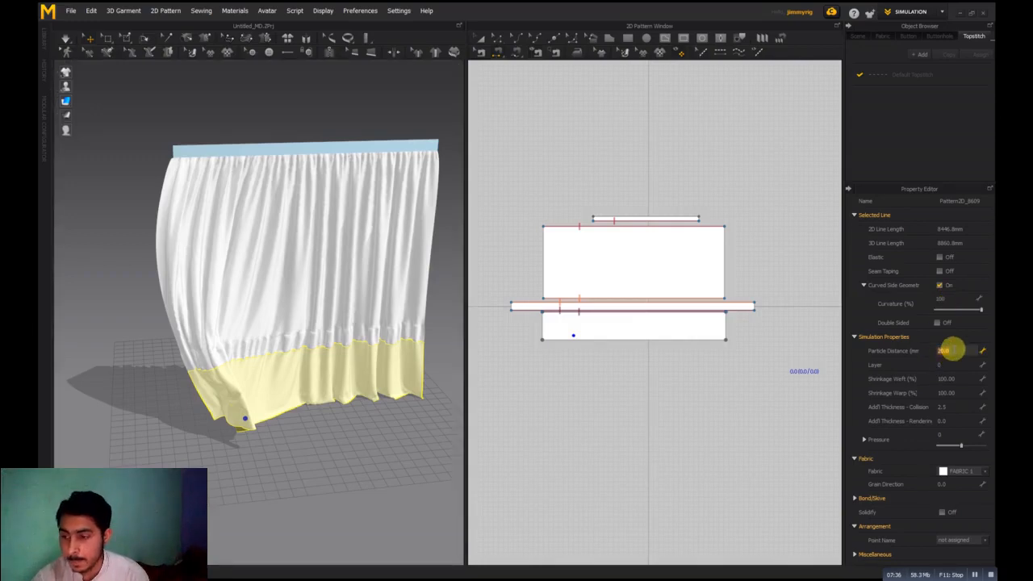
pyautogui.click(315, 340)
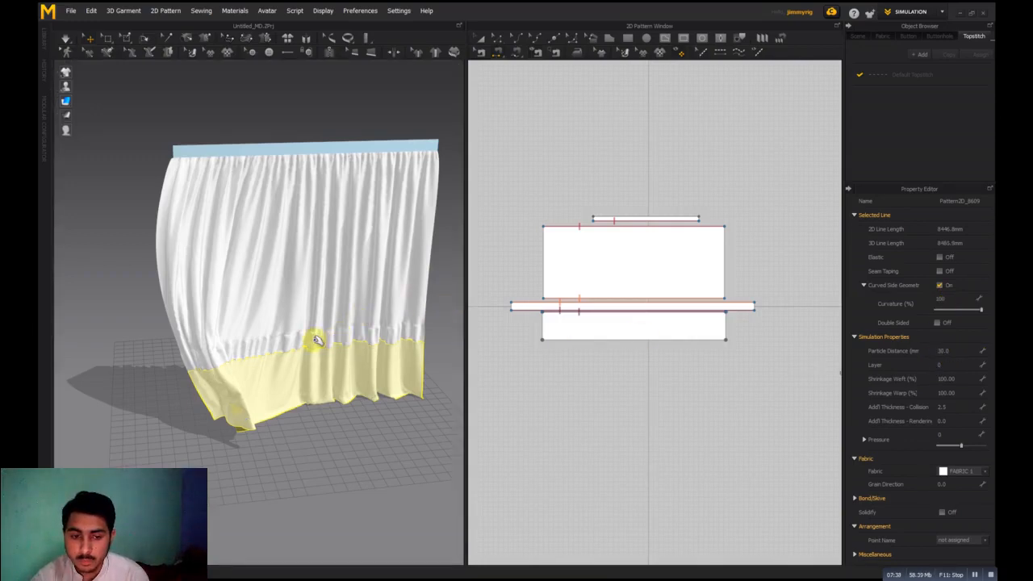
pyautogui.click(298, 343)
pyautogui.click(945, 350)
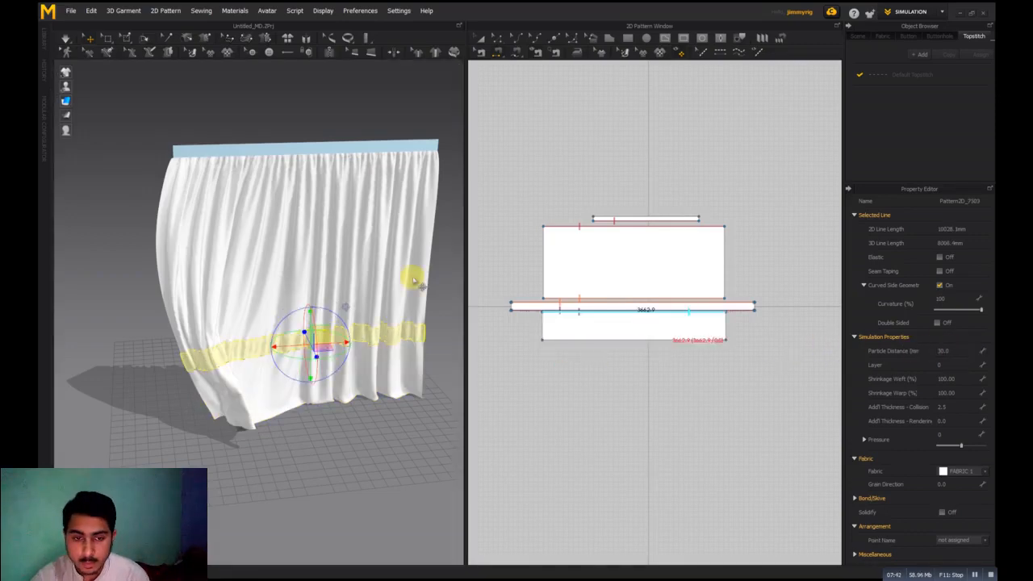
# Set the main curtain panel's particle distance to 30 mm and restart the simulation
pyautogui.click(289, 243)
pyautogui.click(946, 351)
pyautogui.write('30')
pyautogui.press('Return')
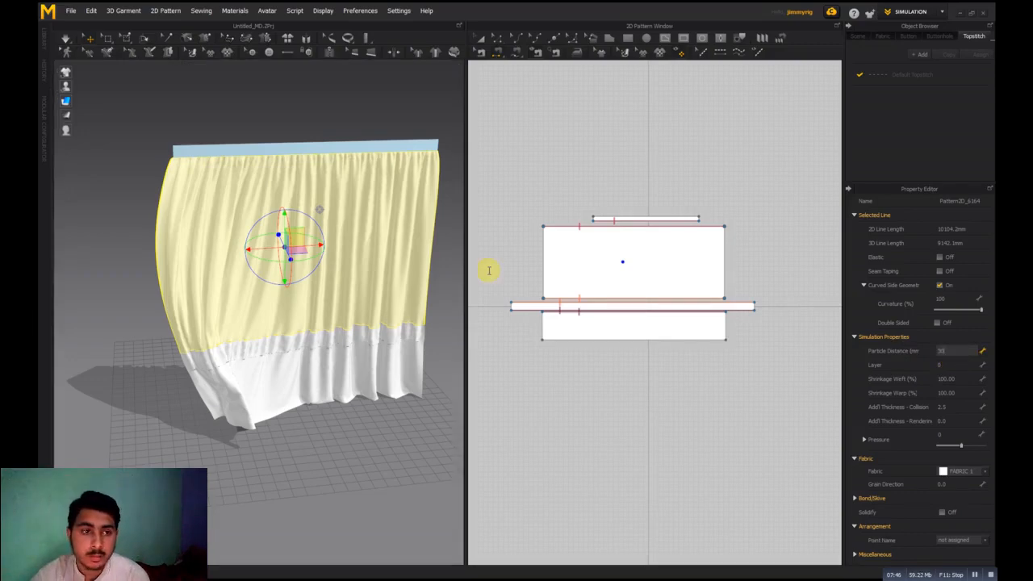
pyautogui.click(66, 39)
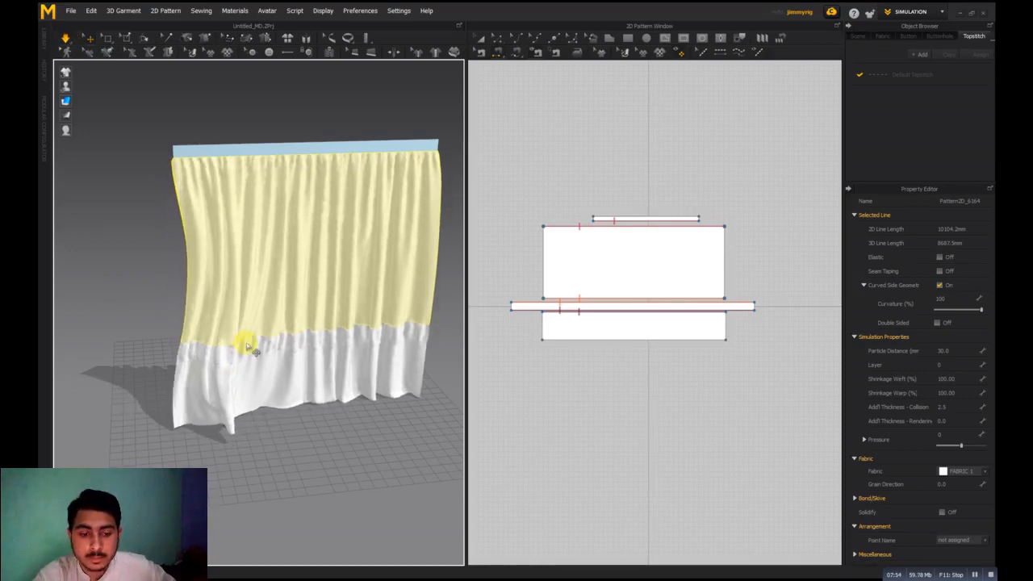
# Pull the curtain's bottom piece at several points along its hem while the cloth simulates, stop the simulation and deselect the piece
pyautogui.click(257, 410)
pyautogui.moveTo(257, 405); pyautogui.dragTo(263, 405)
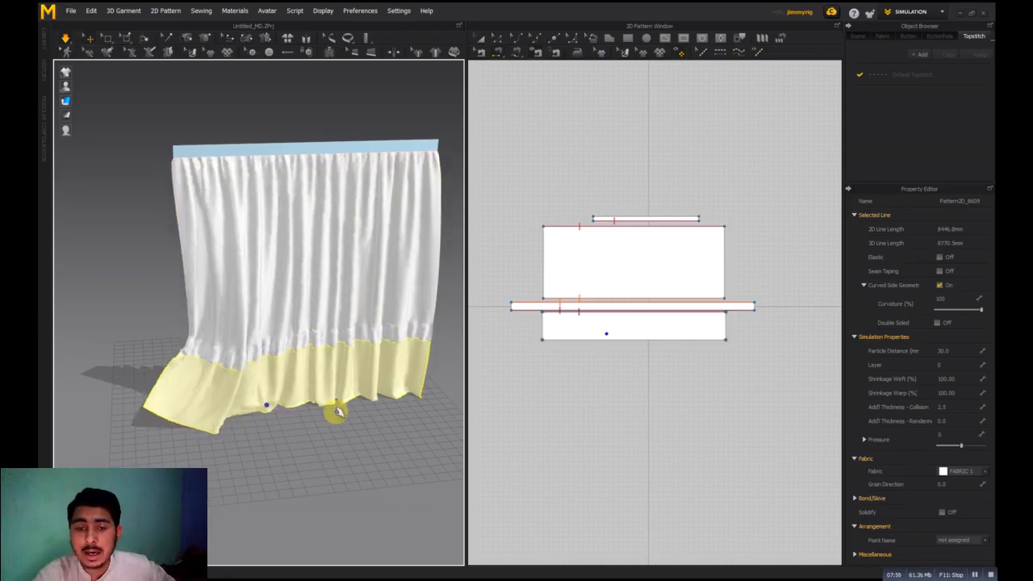
pyautogui.click(451, 356)
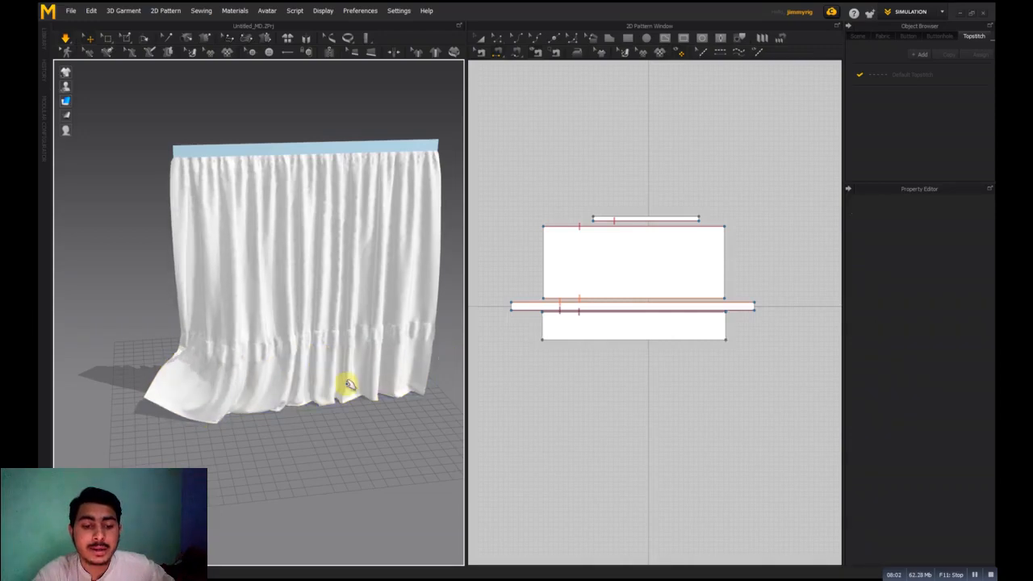
pyautogui.click(238, 400)
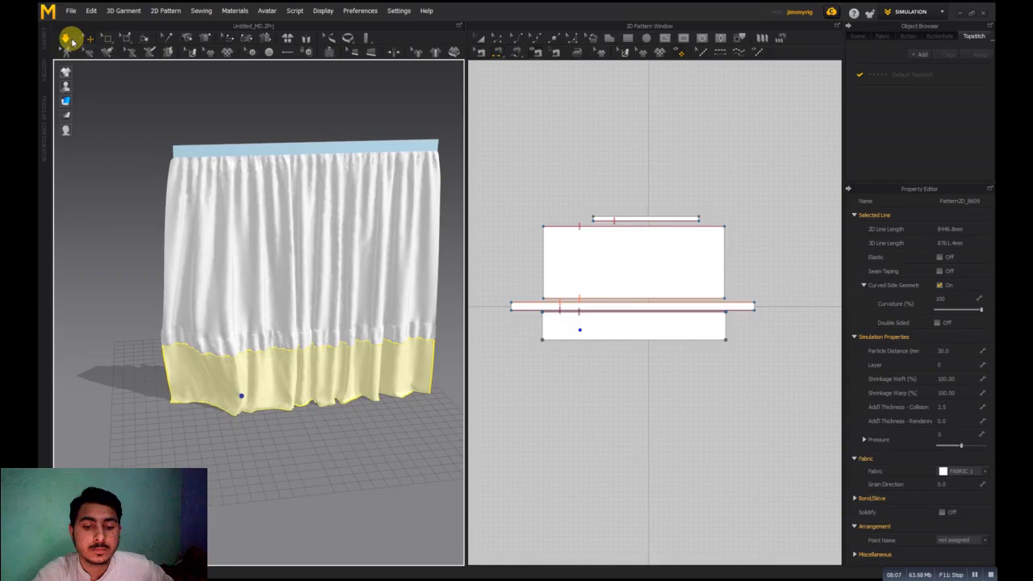
pyautogui.click(125, 262)
pyautogui.moveTo(128, 291); pyautogui.dragTo(129, 267, button='right')
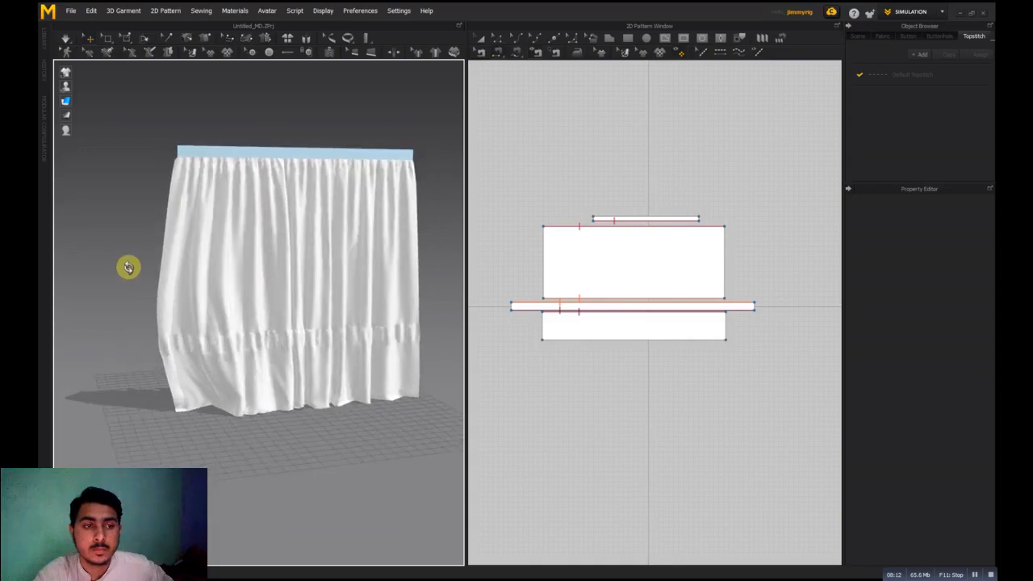
# Restart the simulation, pull the lower corner of the bottom piece to settle the curtain's side edge, and stop simulating
pyautogui.click(65, 38)
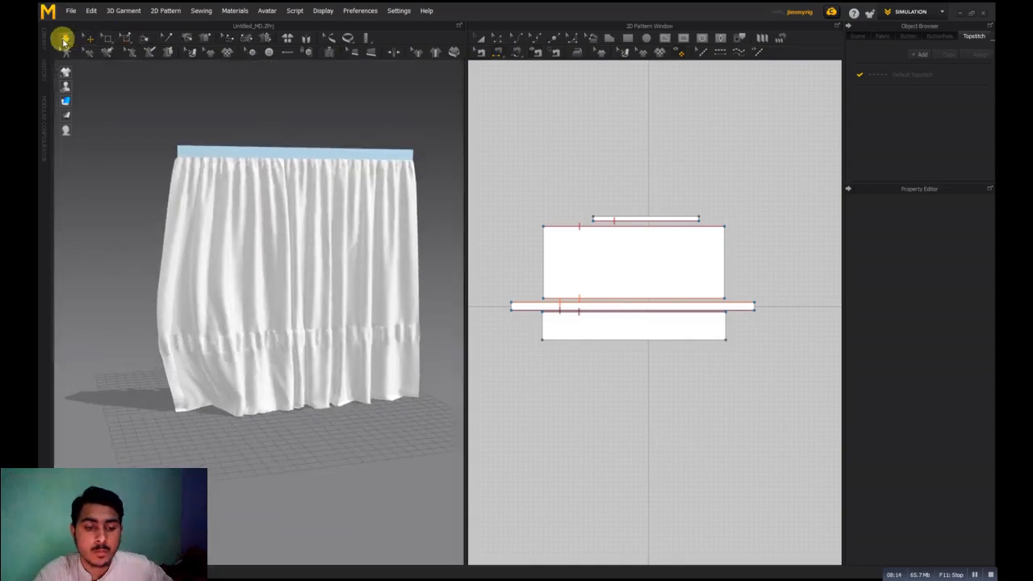
pyautogui.click(185, 406)
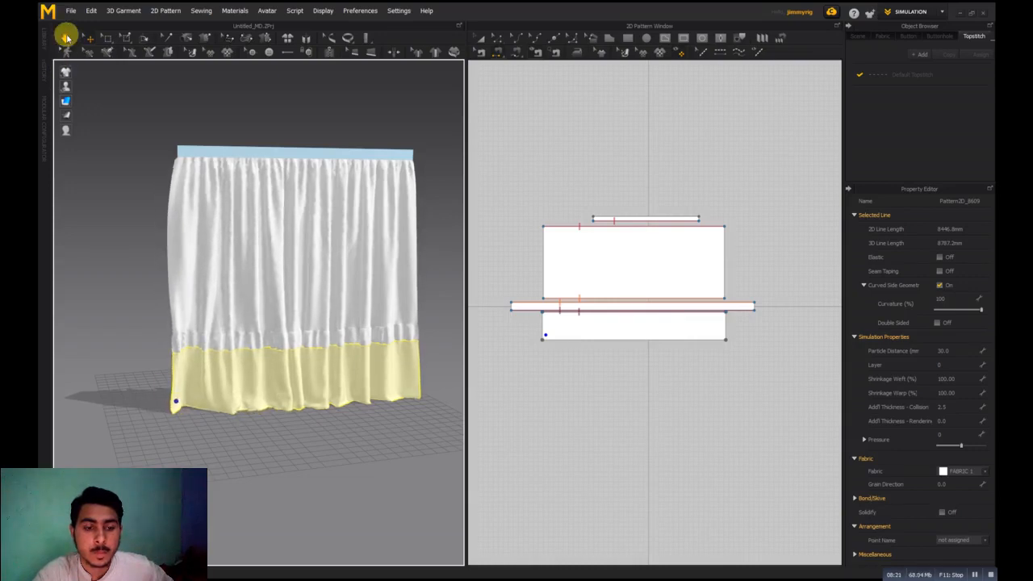
pyautogui.click(147, 255)
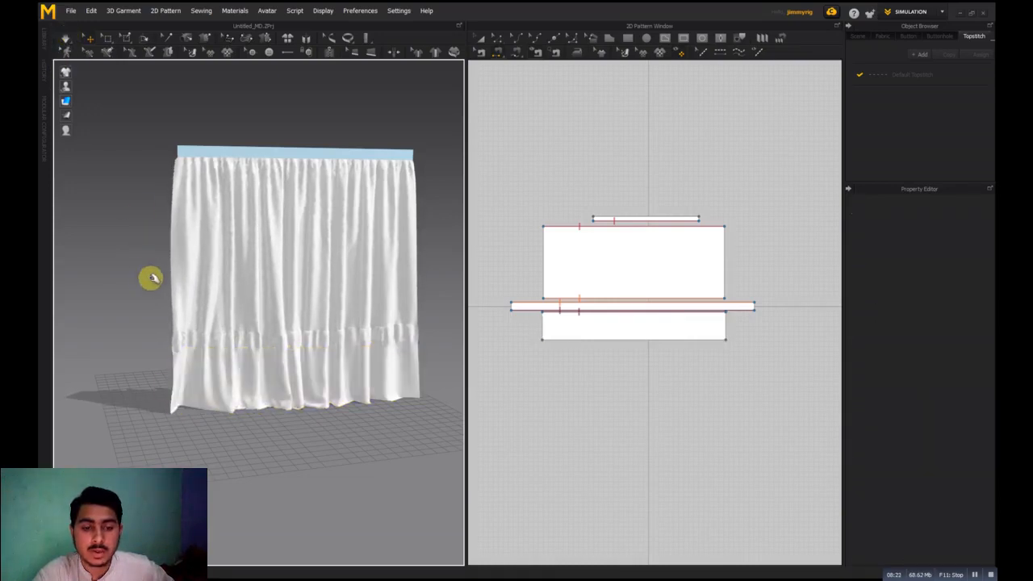
pyautogui.moveTo(150, 277); pyautogui.dragTo(157, 314, button='right')
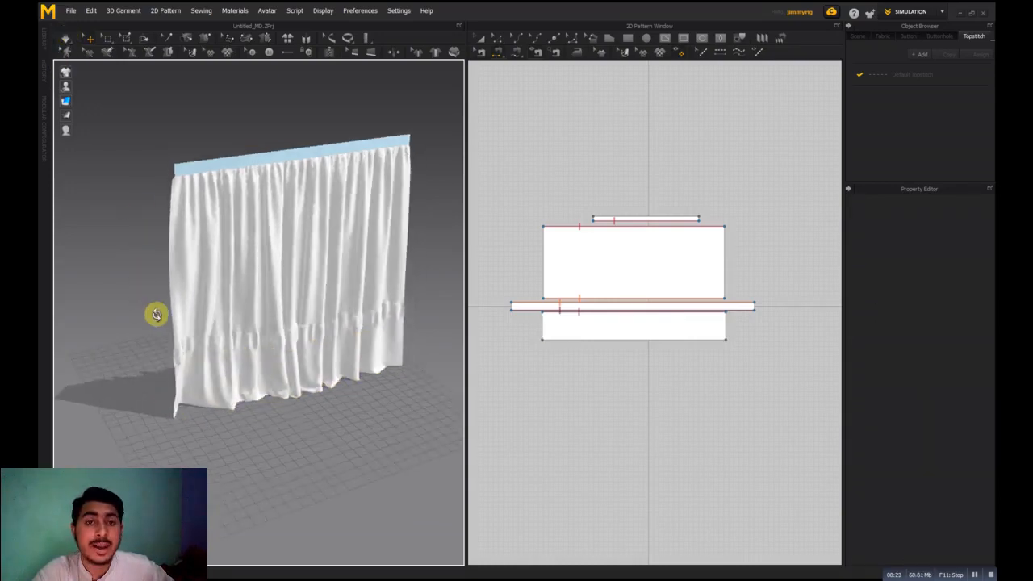
# Set the particle distance of the main panel, the bottom piece and the gathered middle band to 20 mm
pyautogui.click(300, 246)
pyautogui.click(957, 351)
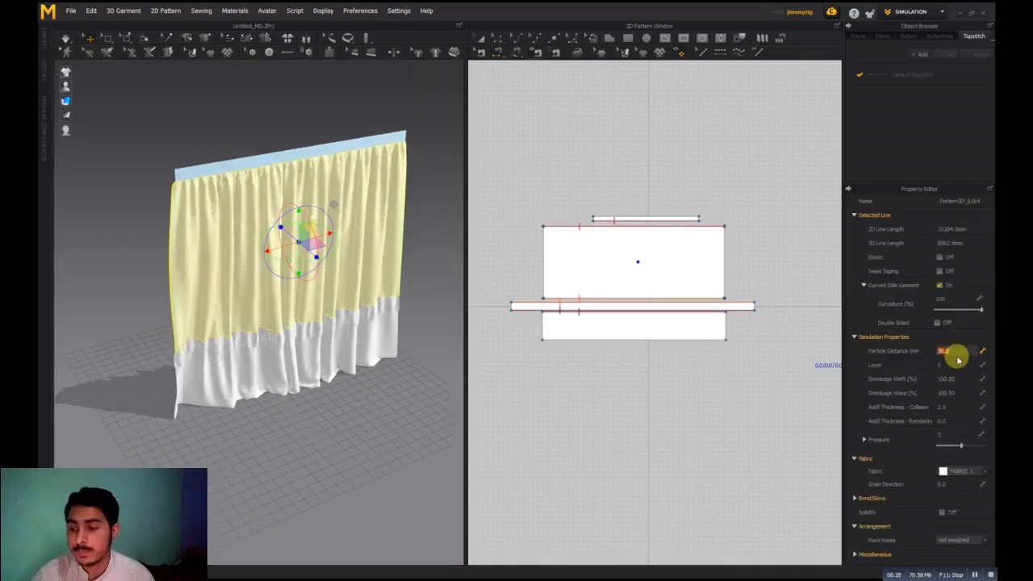
pyautogui.click(307, 339)
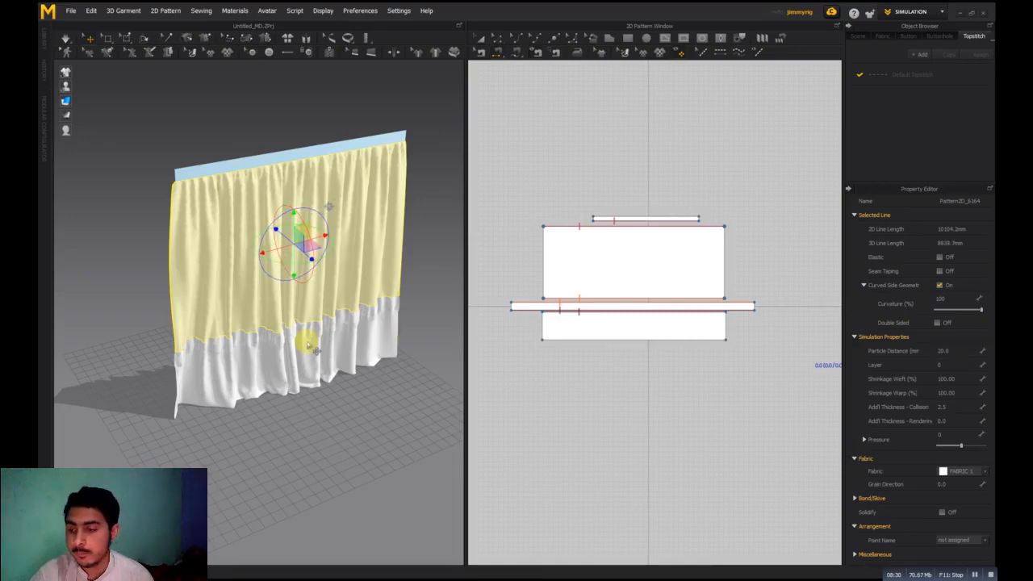
pyautogui.click(950, 350)
pyautogui.click(952, 351)
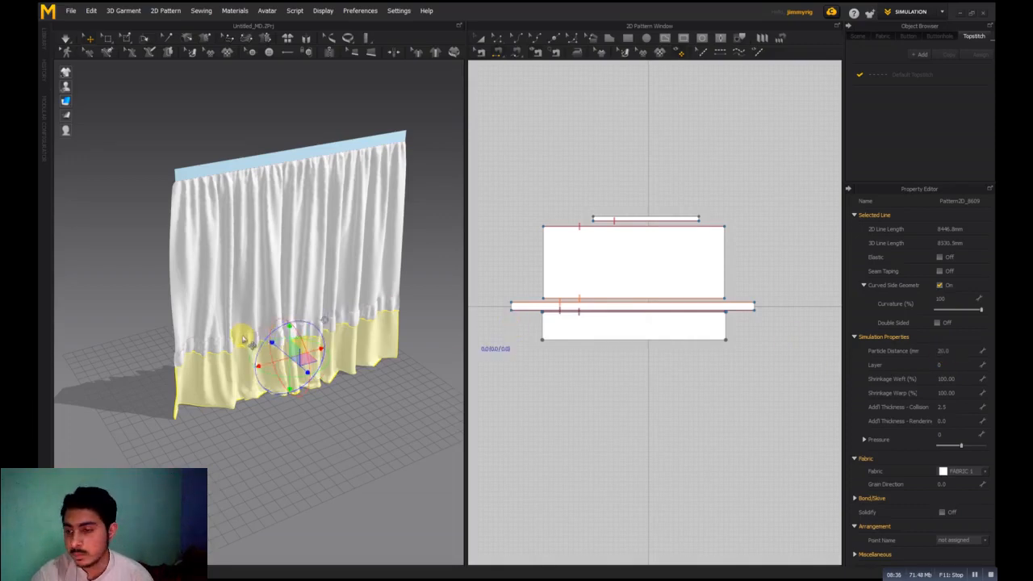
pyautogui.click(245, 332)
pyautogui.click(950, 351)
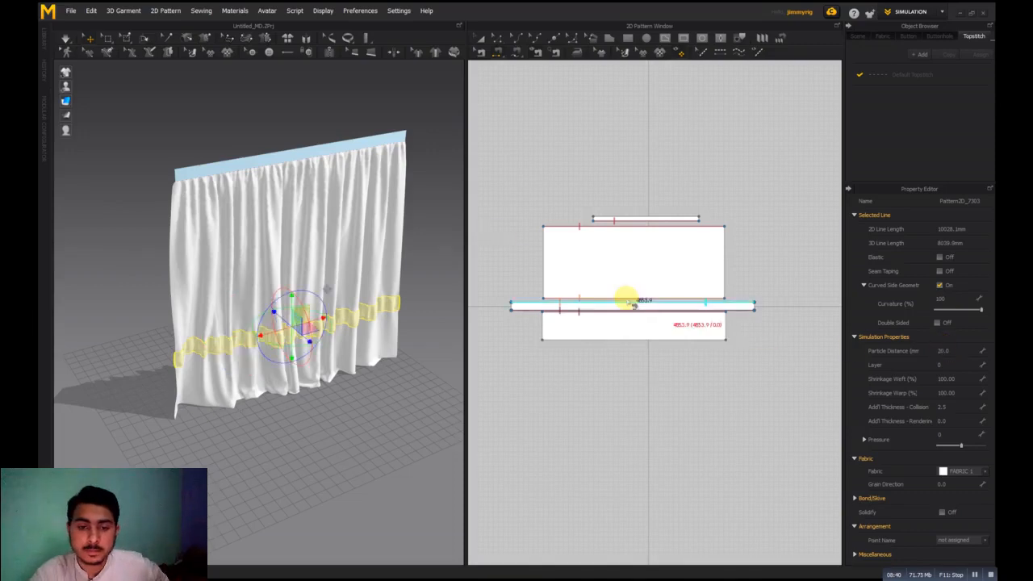
pyautogui.click(436, 250)
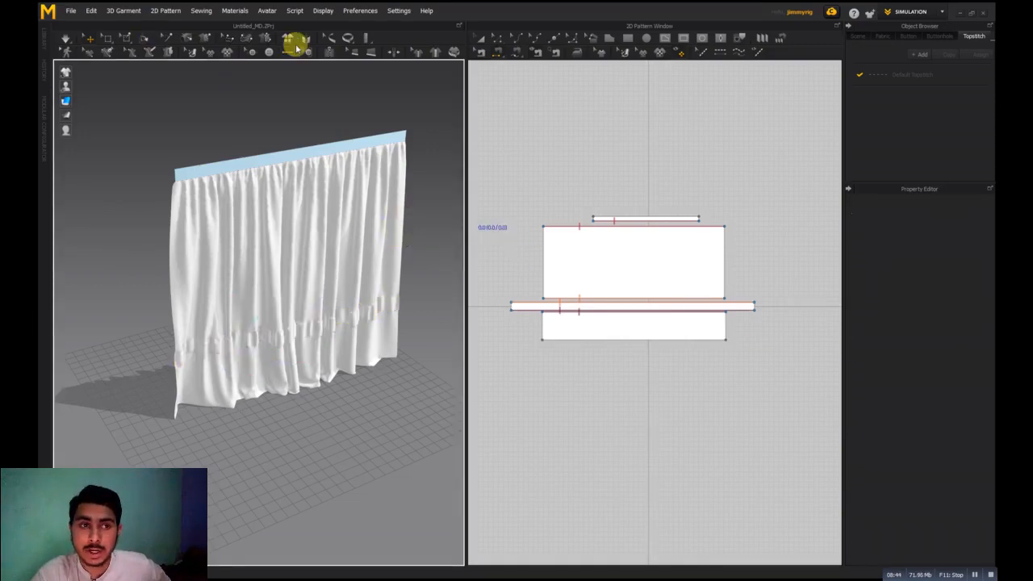
pyautogui.click(71, 10)
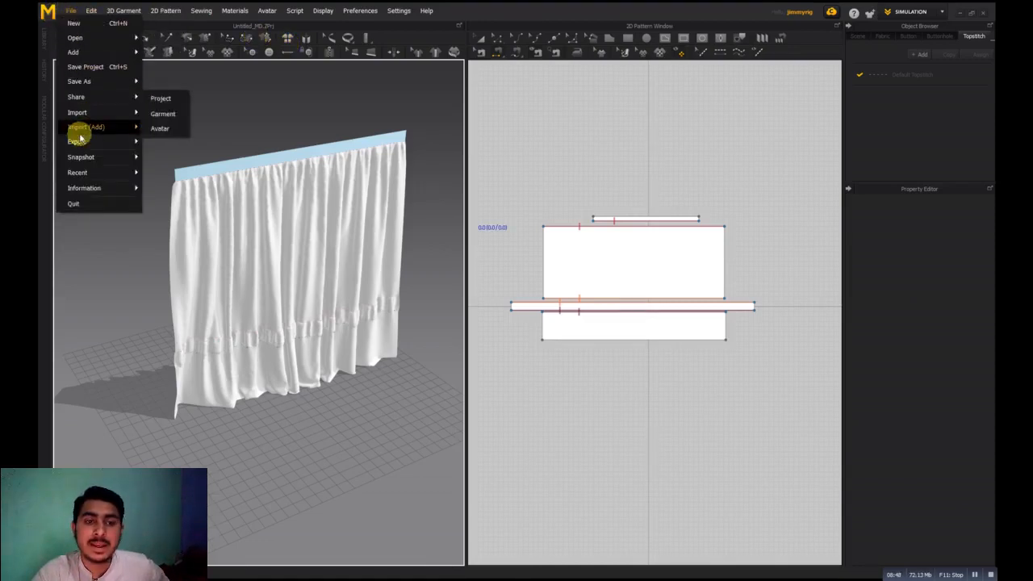
pyautogui.moveTo(81, 142)
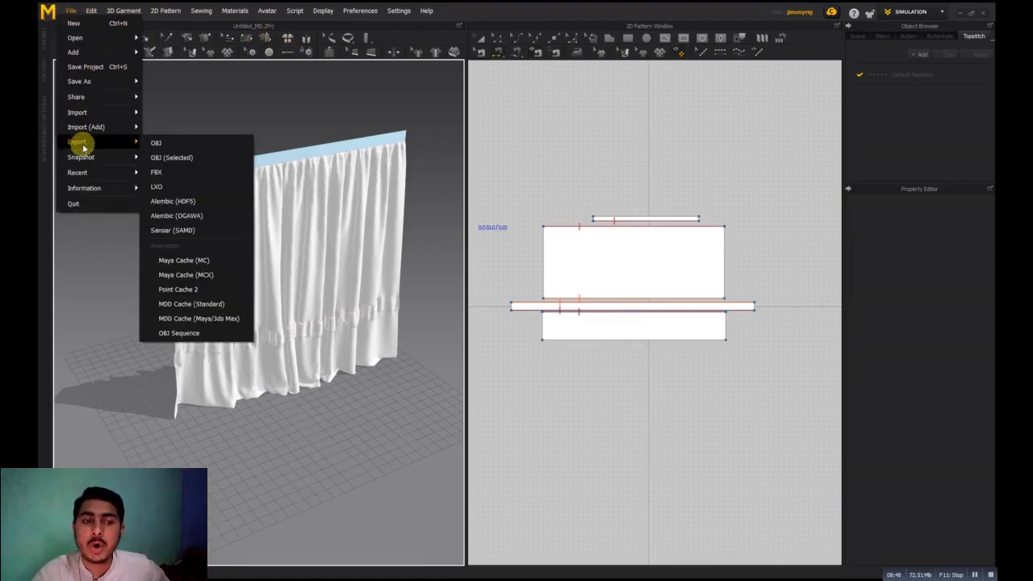
pyautogui.click(169, 144)
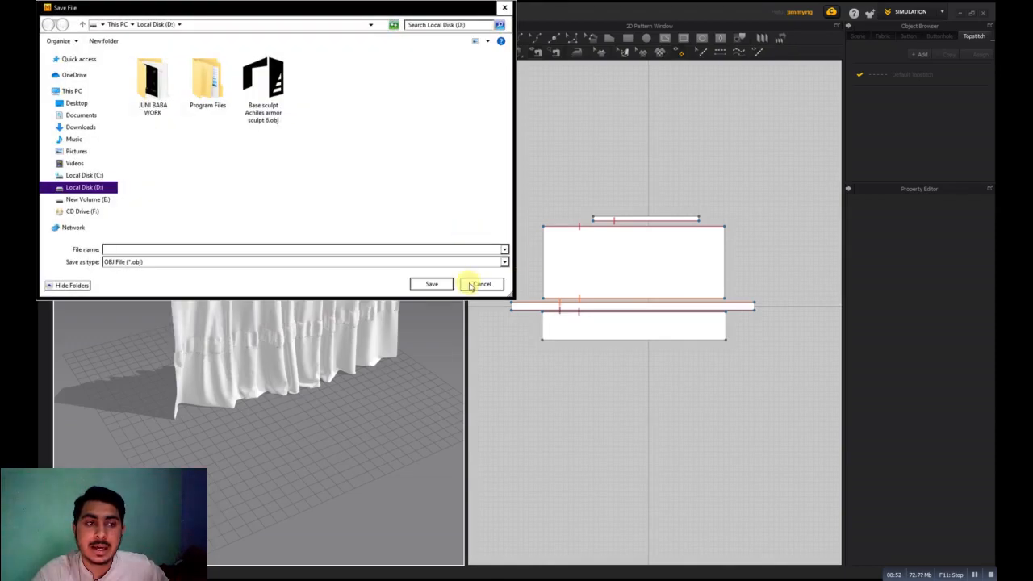
pyautogui.click(479, 284)
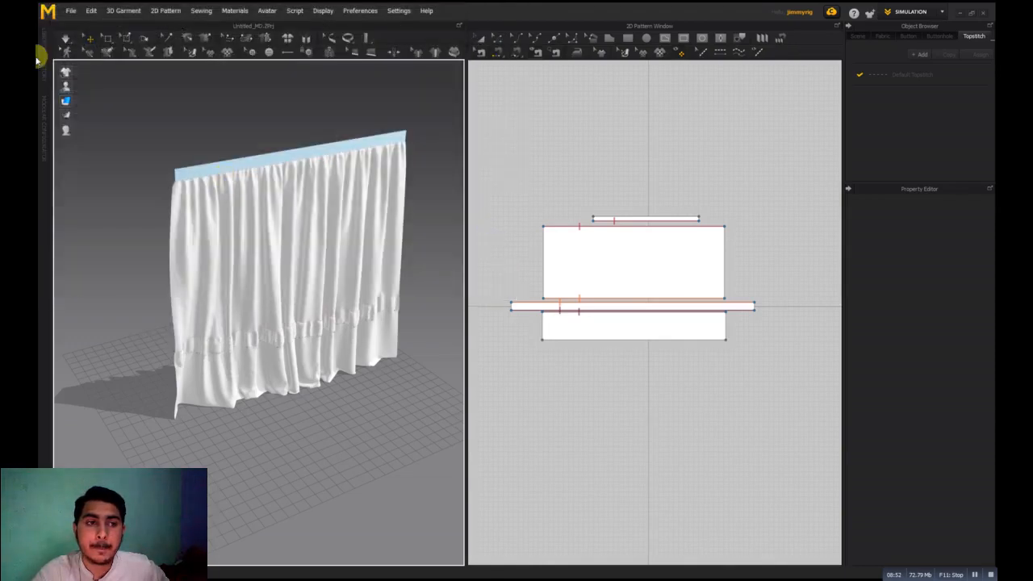
# Export all four curtain patterns as a selected OBJ named Cutain on Local Disk (D:), as a single unwelded thin object in mm
pyautogui.click(325, 353)
pyautogui.keyDown('shift'); pyautogui.click(271, 331); pyautogui.keyUp('shift')
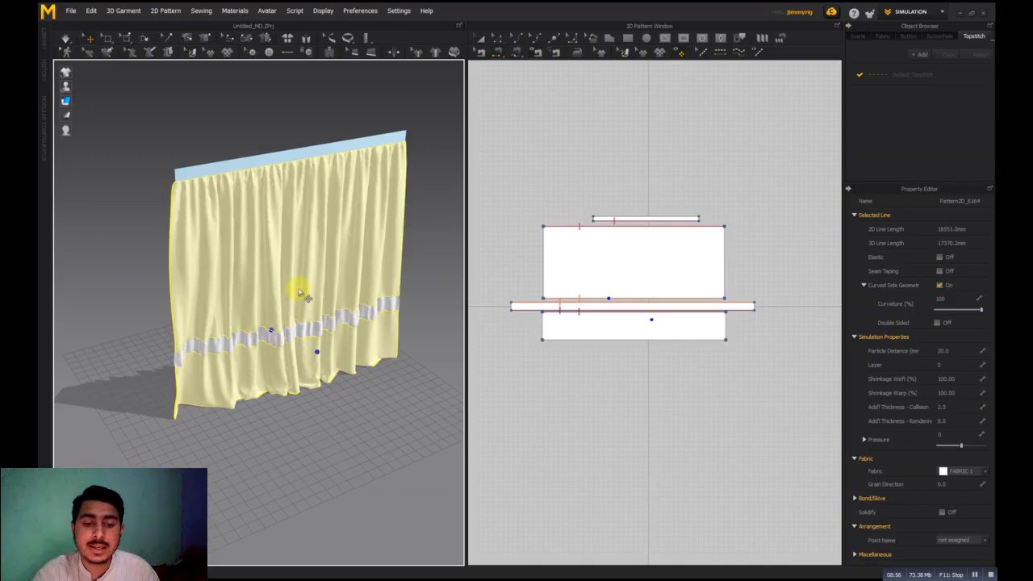
pyautogui.keyDown('shift'); pyautogui.click(271, 335); pyautogui.keyUp('shift')
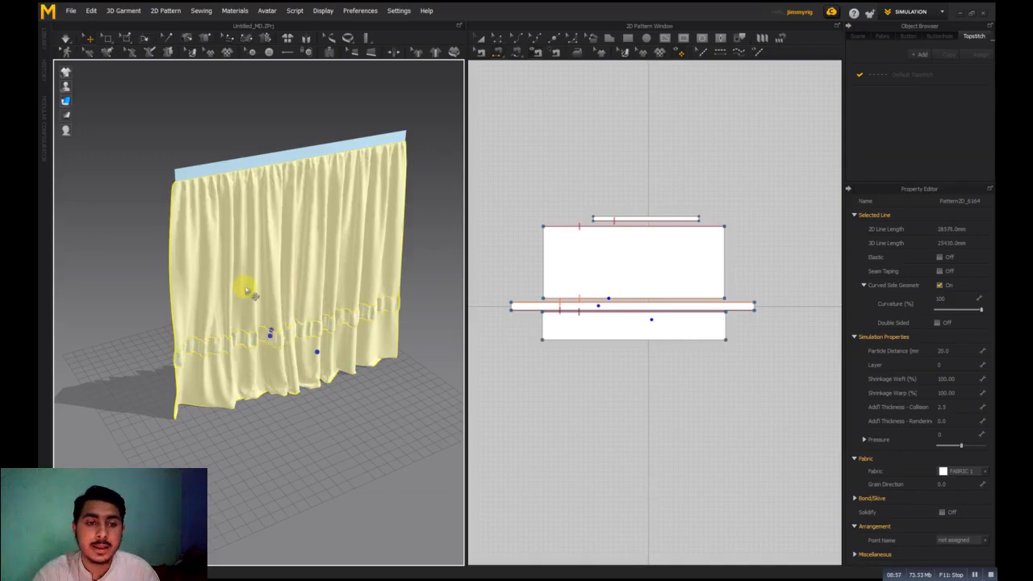
pyautogui.keyDown('shift'); pyautogui.click(237, 166); pyautogui.keyUp('shift')
pyautogui.click(71, 11)
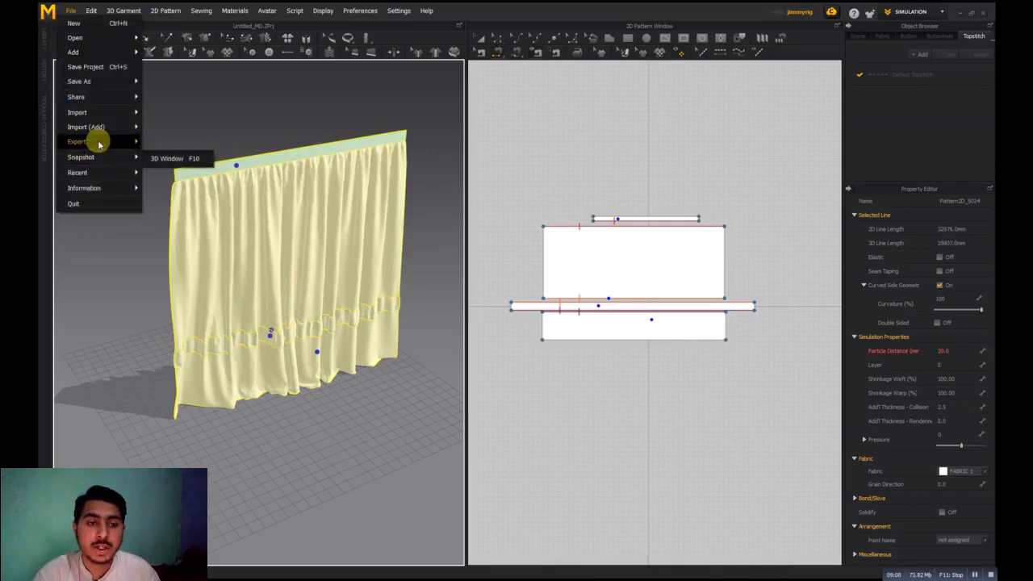
pyautogui.moveTo(132, 142)
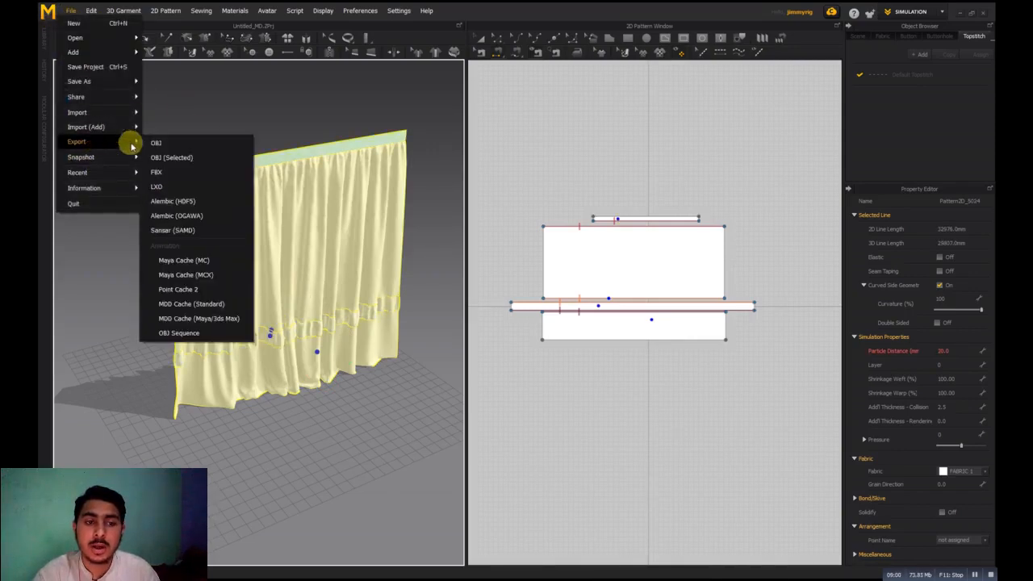
pyautogui.click(185, 158)
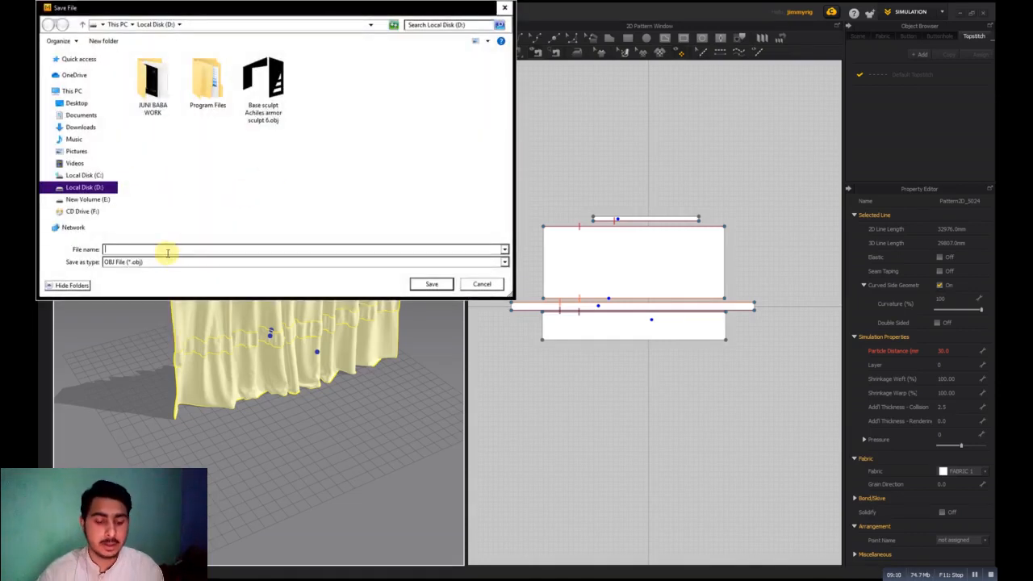
pyautogui.write('Cutain')
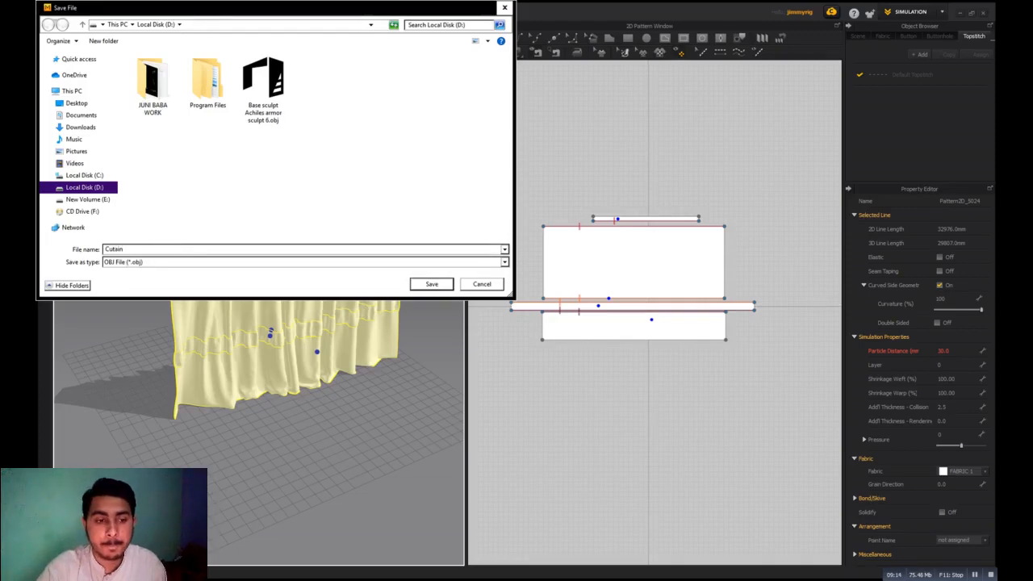
pyautogui.click(431, 284)
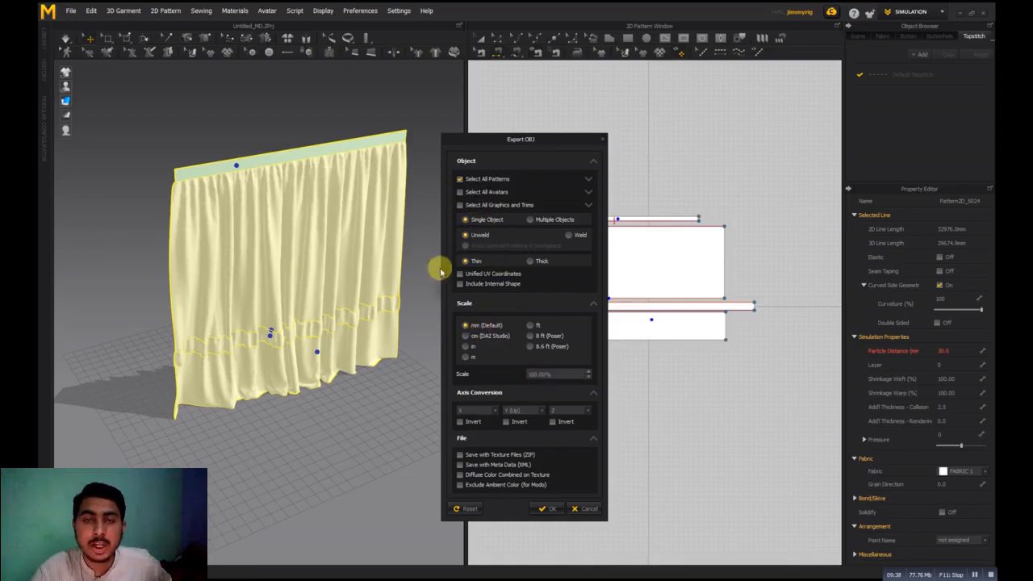
pyautogui.click(545, 510)
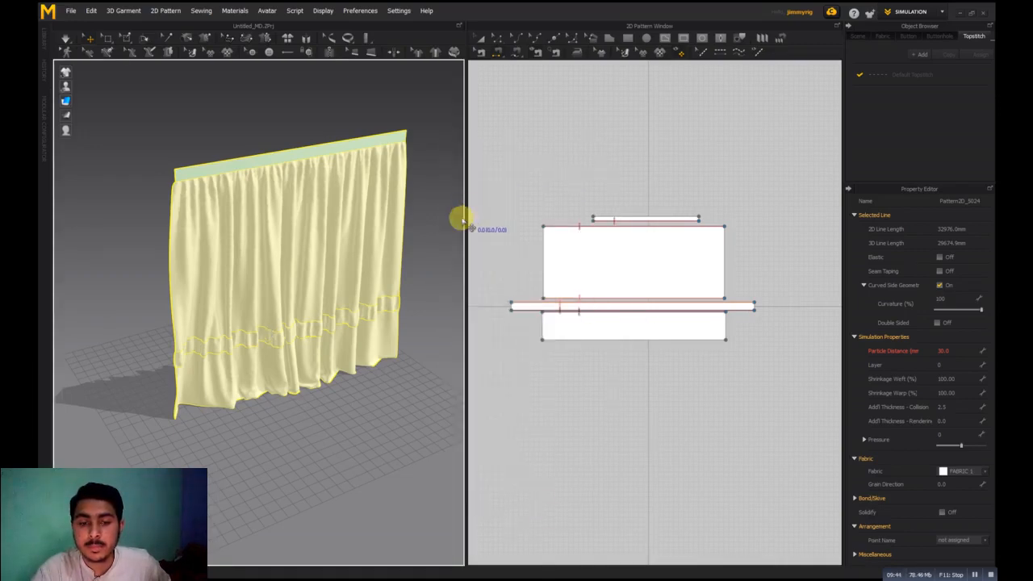
pyautogui.click(438, 229)
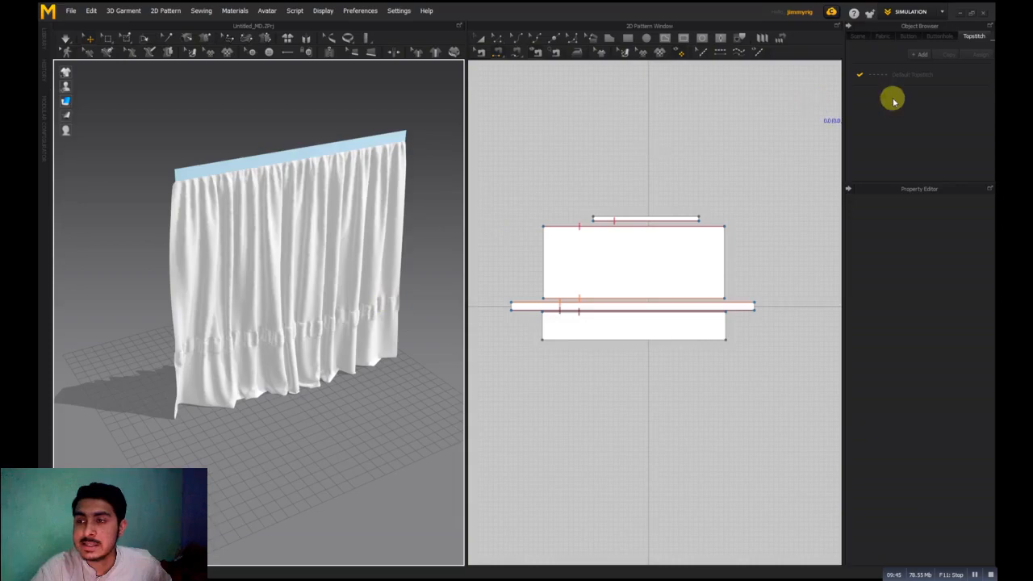
# Minimize the current program, switch to Blender and start the Wavefront (.obj) import for the exported curtain
pyautogui.click(959, 12)
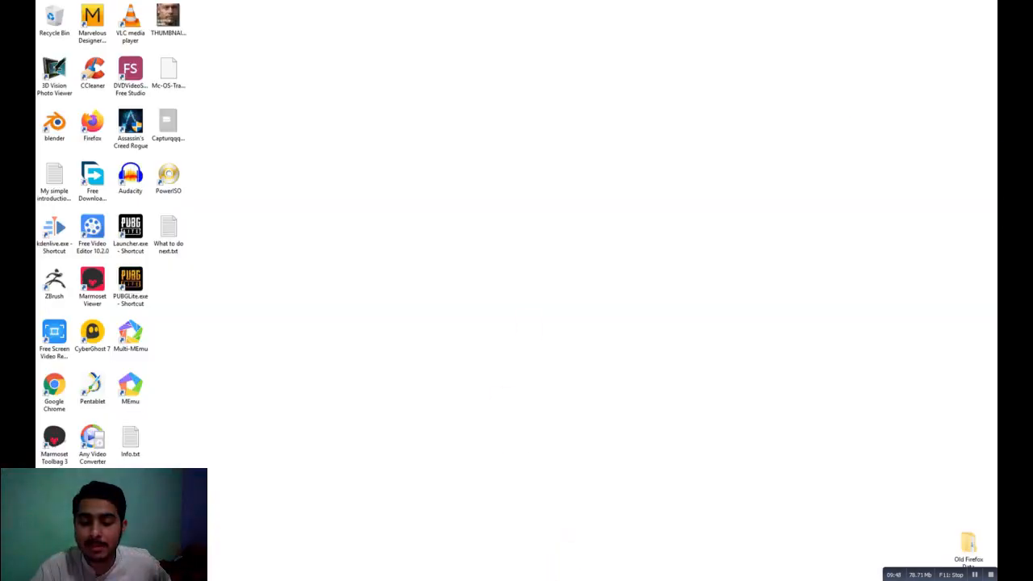
pyautogui.click(556, 579)
pyautogui.click(467, 284)
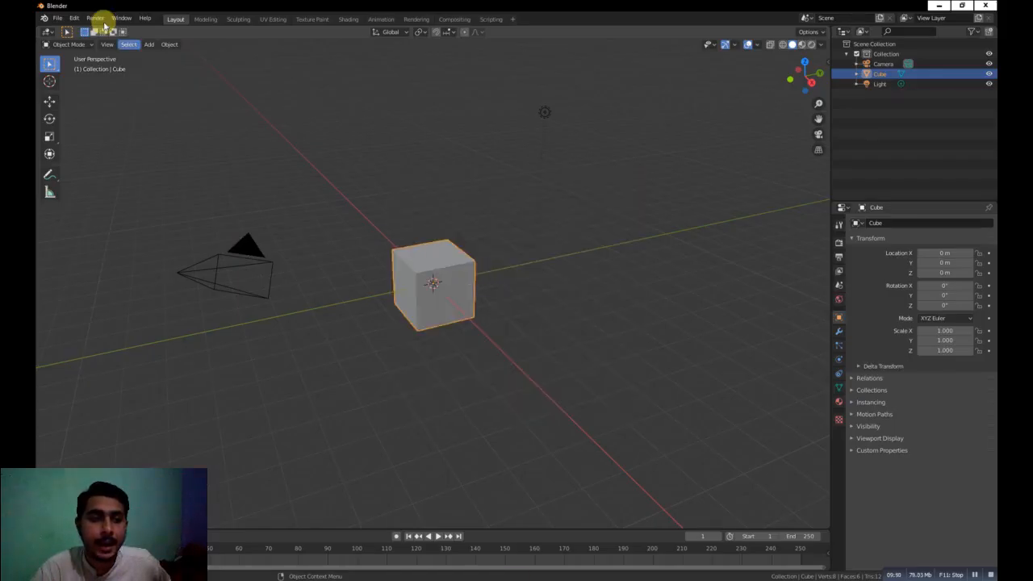
pyautogui.click(57, 18)
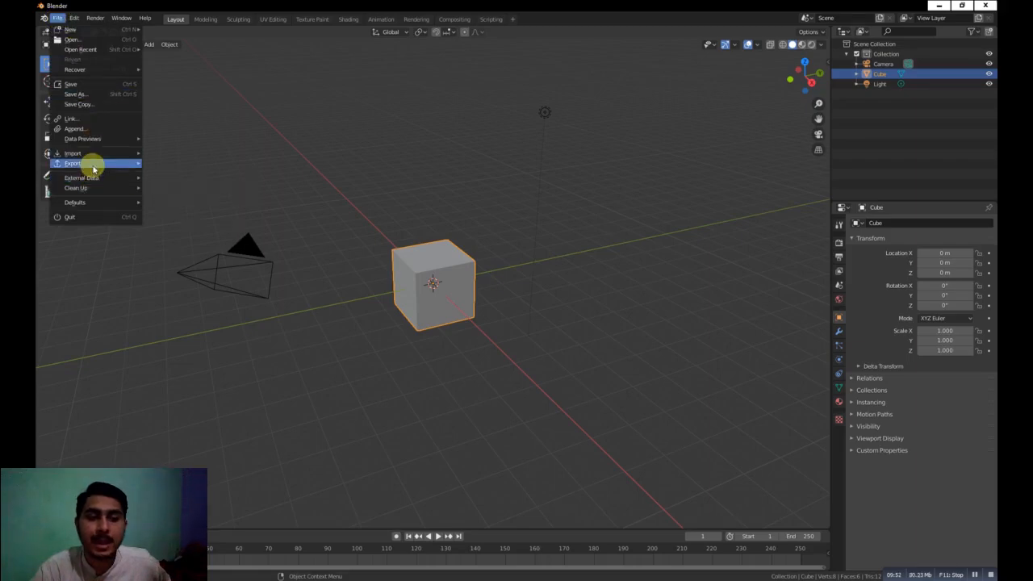
pyautogui.moveTo(93, 153)
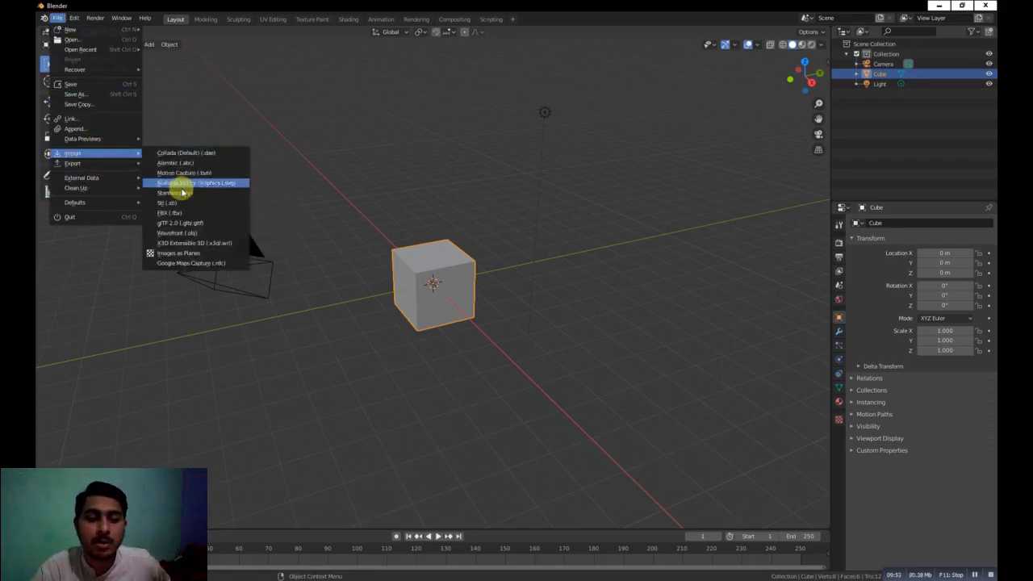
pyautogui.click(201, 230)
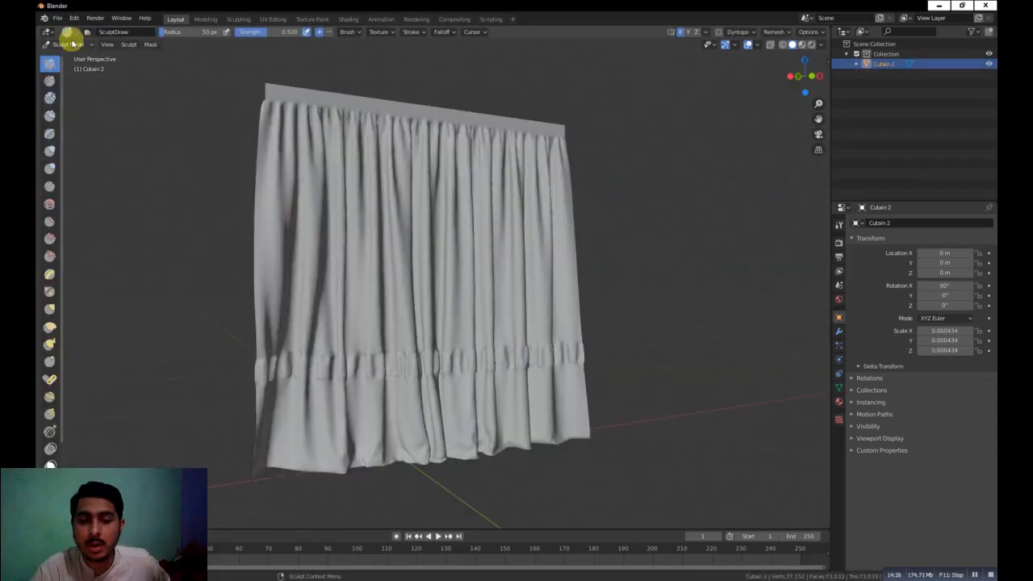
# Switch the imported curtain from Sculpt Mode to Object Mode and deselect it
pyautogui.click(72, 44)
pyautogui.click(81, 65)
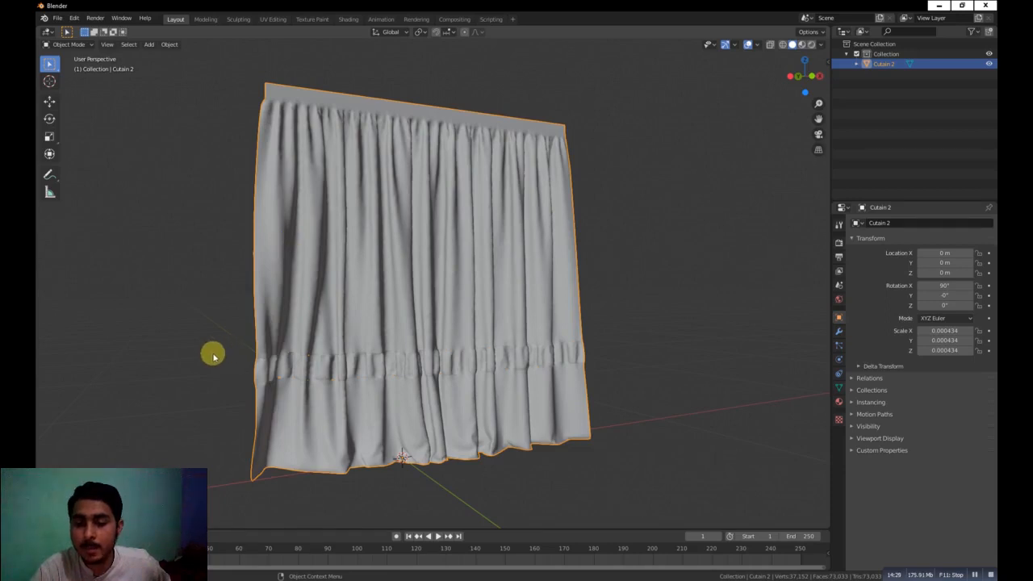
pyautogui.click(185, 323)
# Examine the imported curtain's folds and gathered band from several angles and distances
pyautogui.scroll(-6, 223, 357)
pyautogui.moveTo(276, 350)
pyautogui.mouseDown(button='middle')
pyautogui.moveTo(211, 361)
pyautogui.moveTo(264, 367)
pyautogui.mouseUp(button='middle')
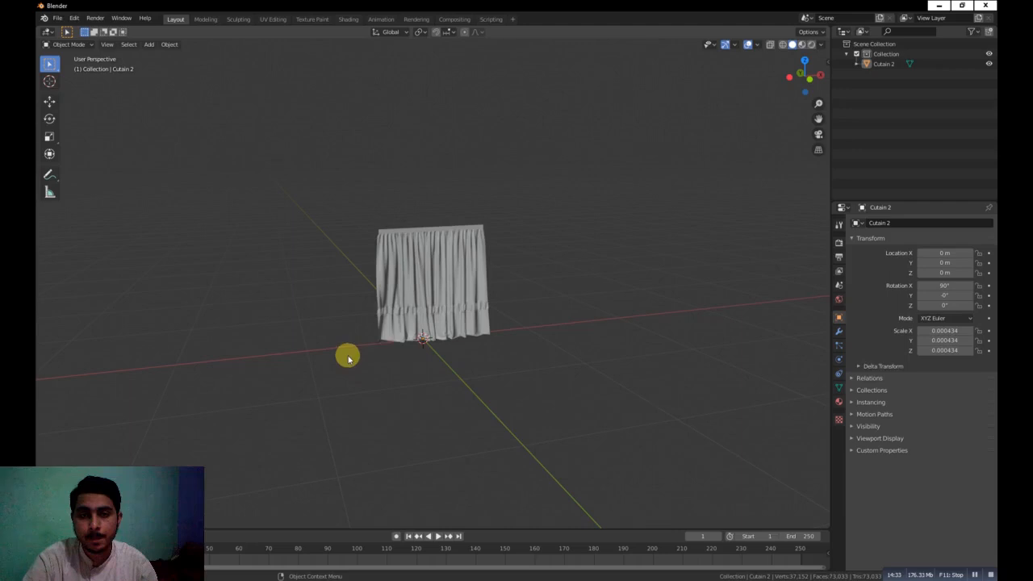
pyautogui.scroll(4, 422, 369)
pyautogui.moveTo(401, 378); pyautogui.dragTo(422, 373, button='middle')
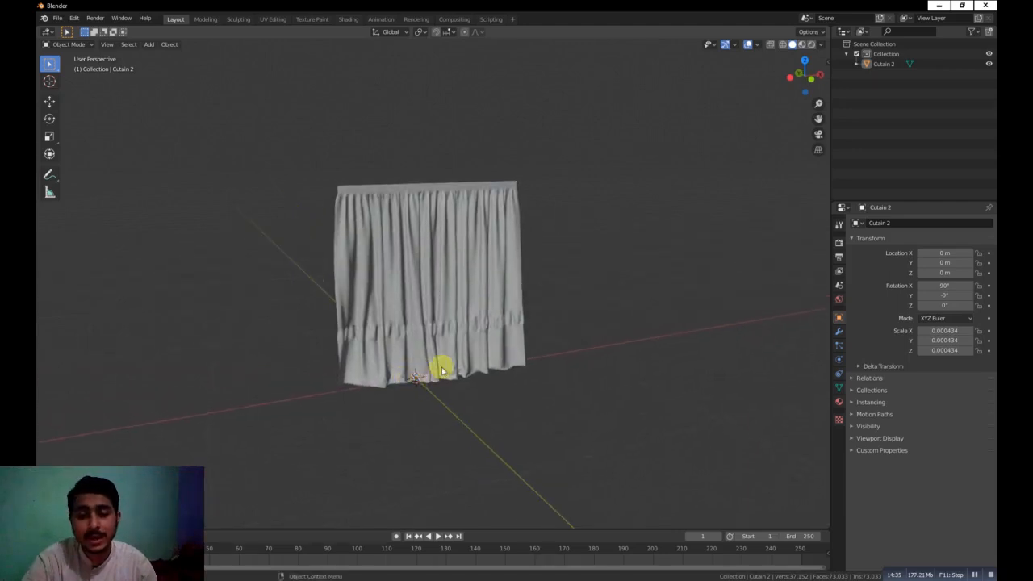
pyautogui.scroll(1, 449, 367)
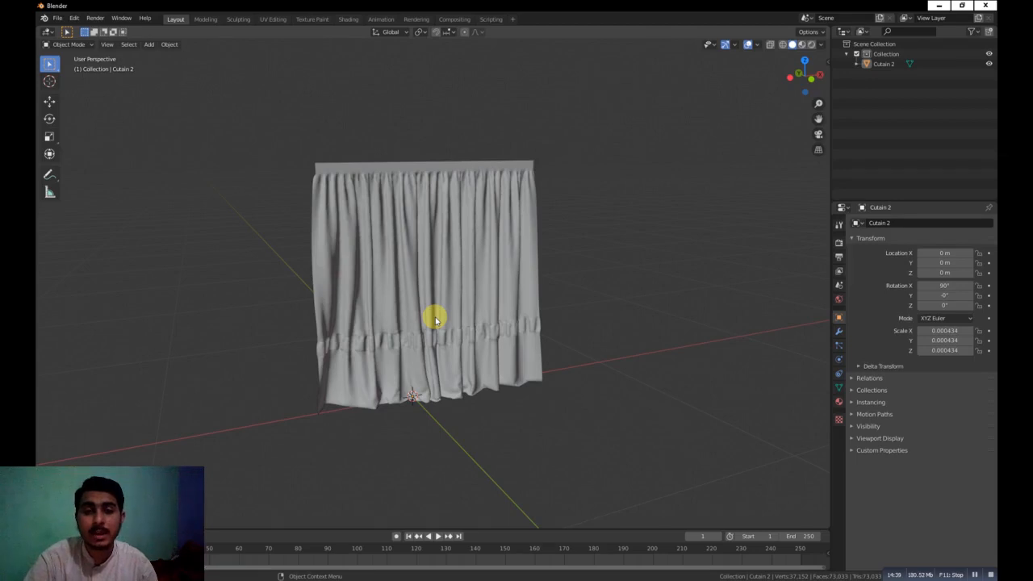
pyautogui.moveTo(421, 349); pyautogui.dragTo(396, 351, button='middle')
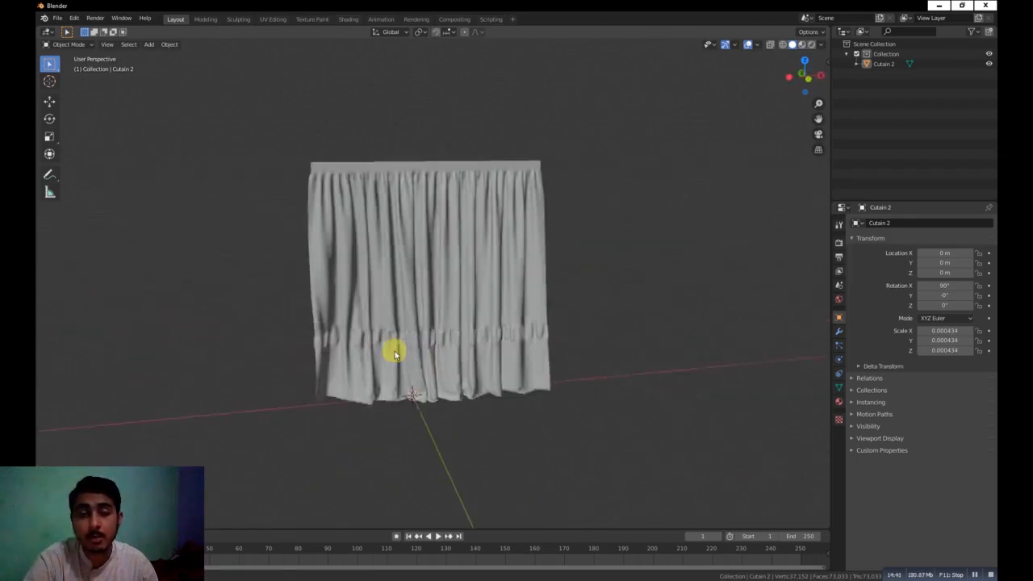